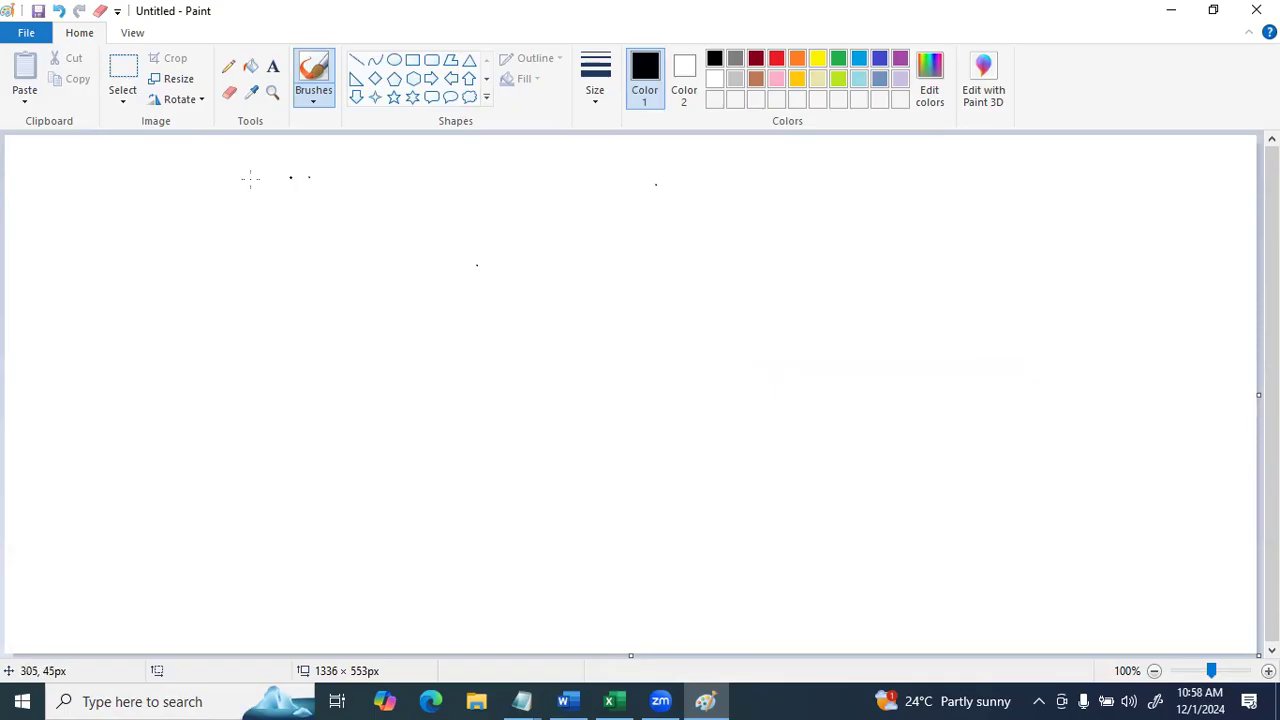
- Draw a wide, flat rounded rectangle in the upper-left area of the canvas
click(432, 62)
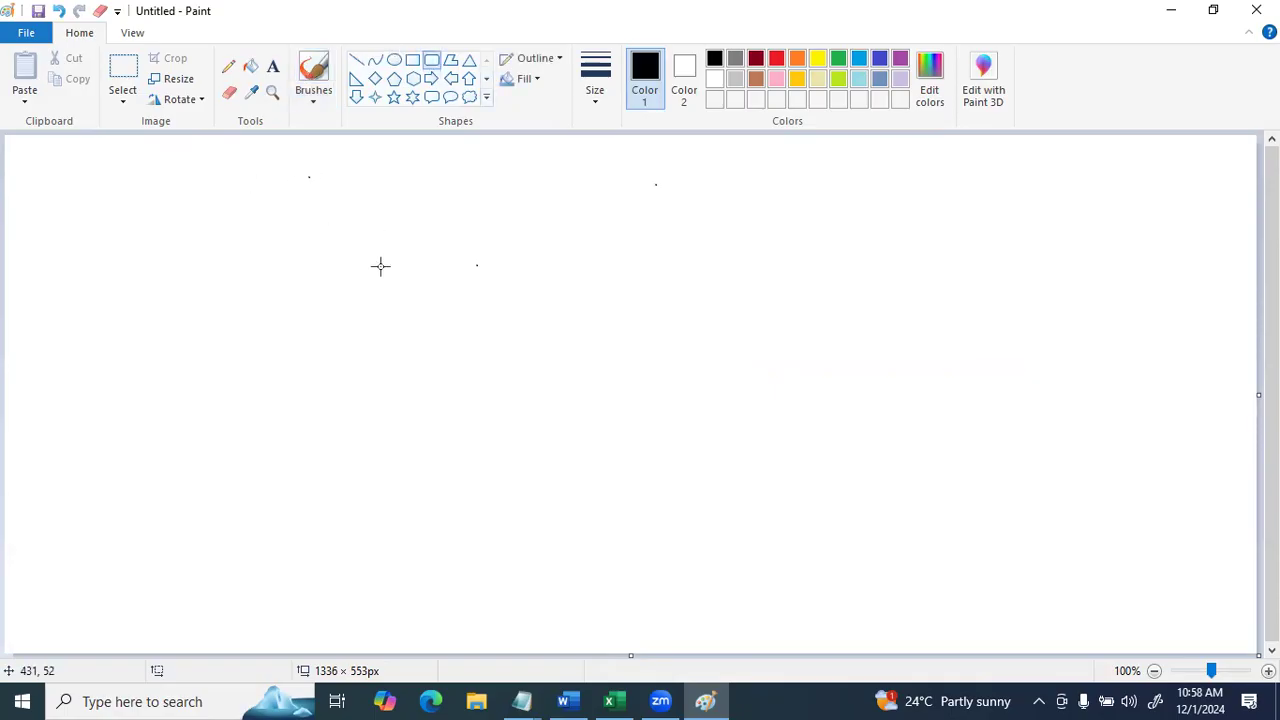
drag(182, 179, 171, 256)
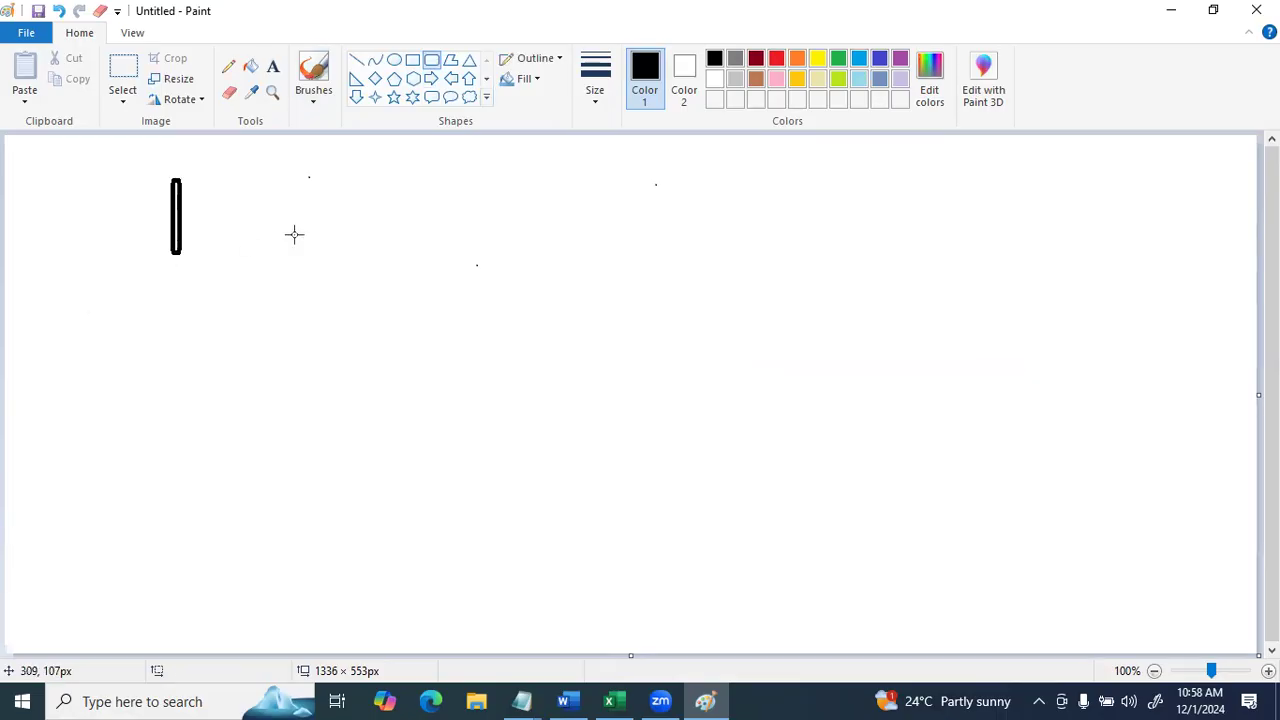
key(ctrl+z)
drag(79, 185, 246, 222)
click(314, 206)
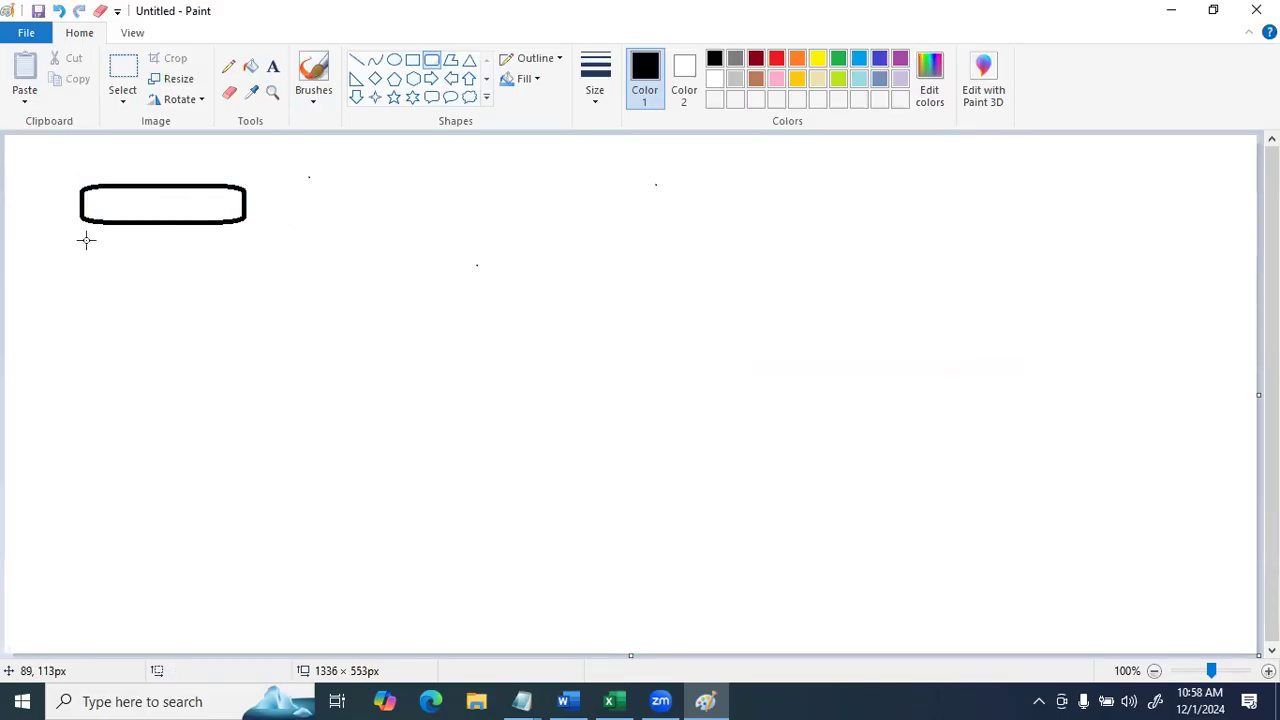
drag(86, 248, 244, 259)
click(302, 292)
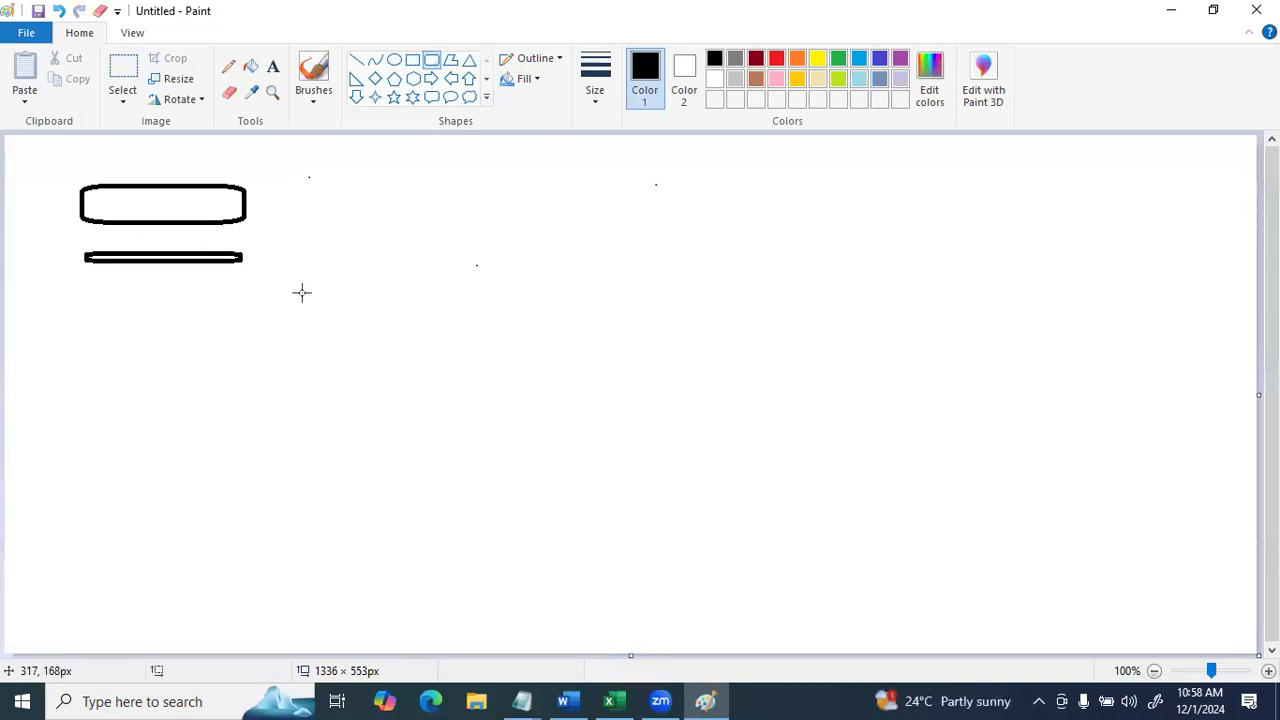
key(ctrl+z)
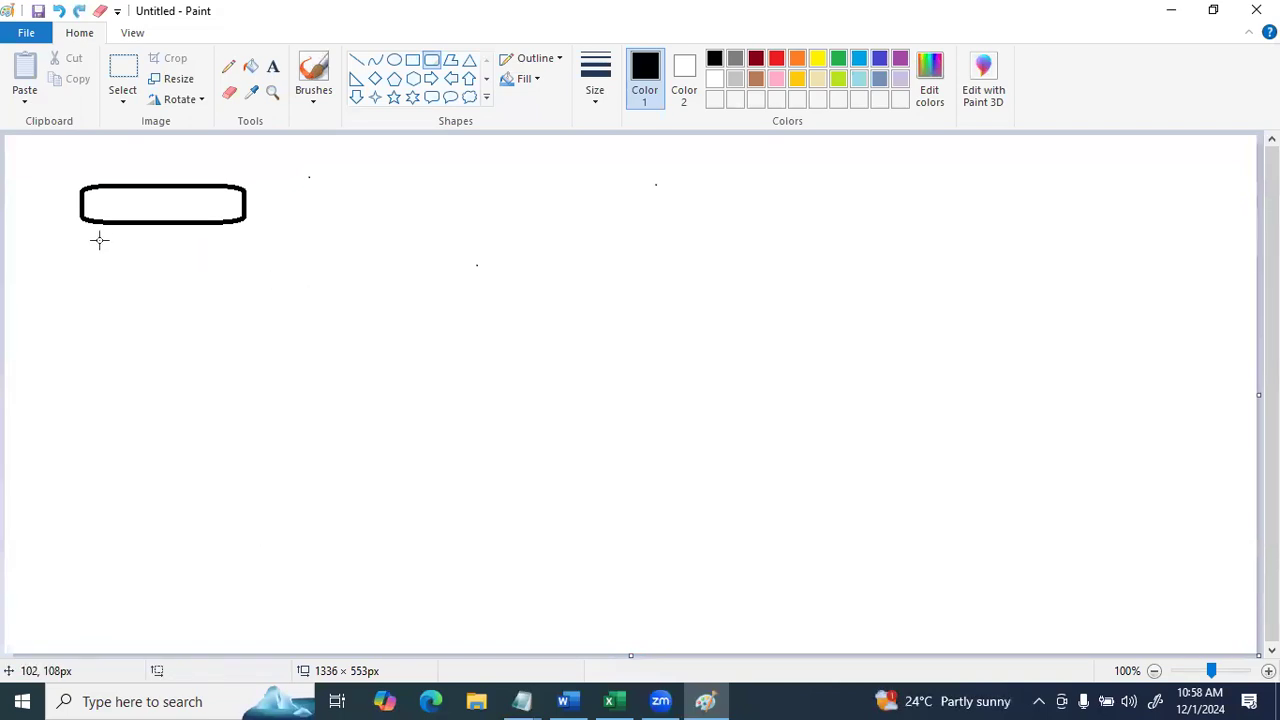
- Draw three more rounded rectangles of similar size, stacked in a column below the first one
drag(89, 246, 247, 291)
click(103, 343)
drag(89, 311, 251, 359)
click(163, 417)
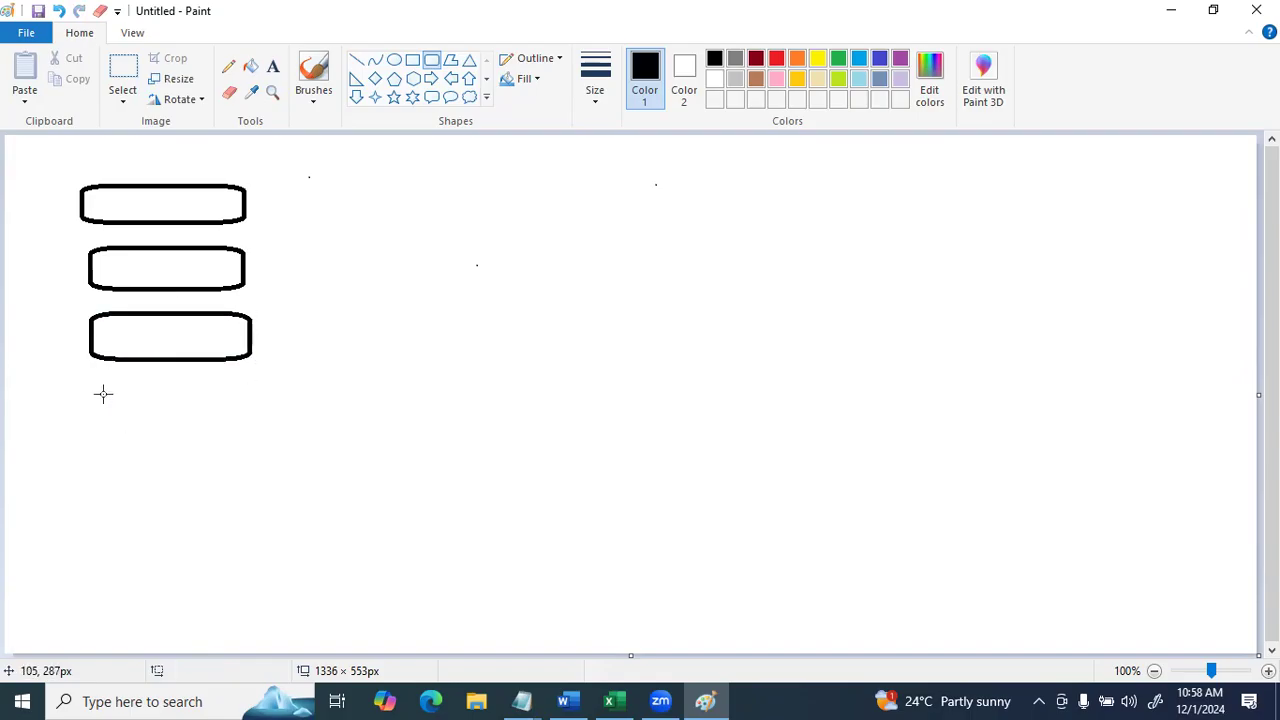
drag(92, 383, 257, 423)
click(308, 417)
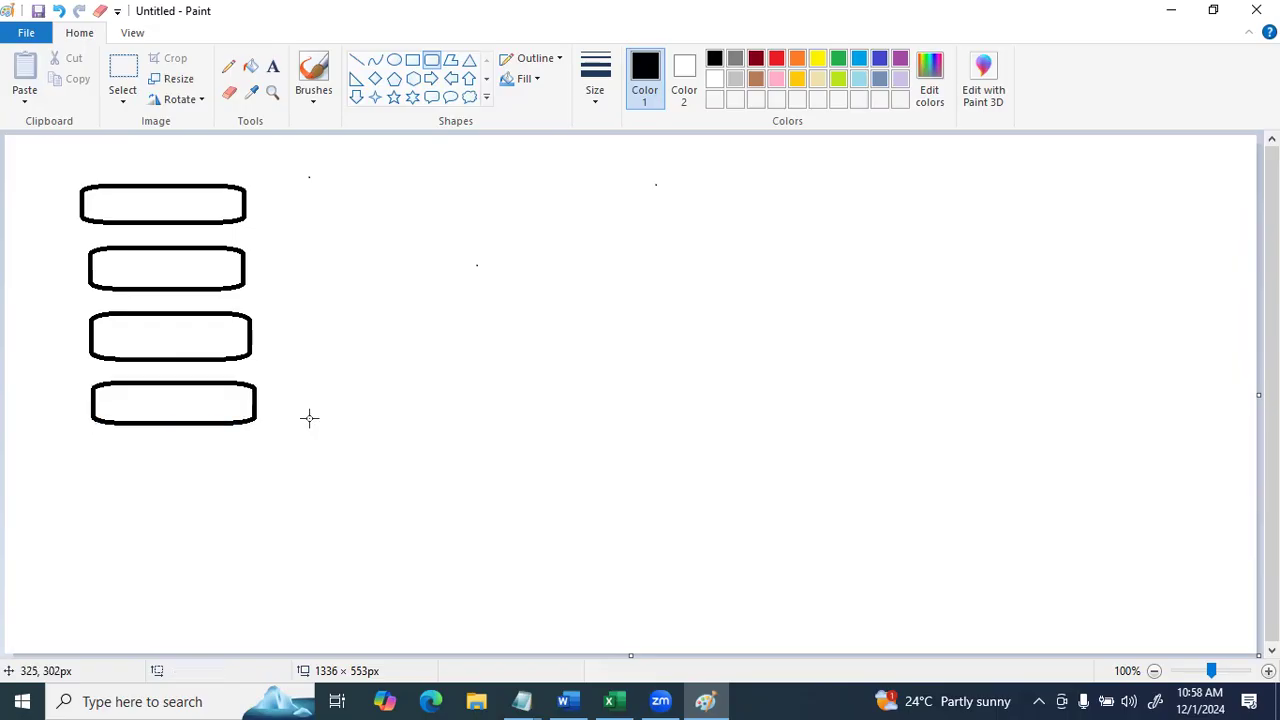
- Add the text "mm" inside the first box and "SD" inside the second box
click(270, 72)
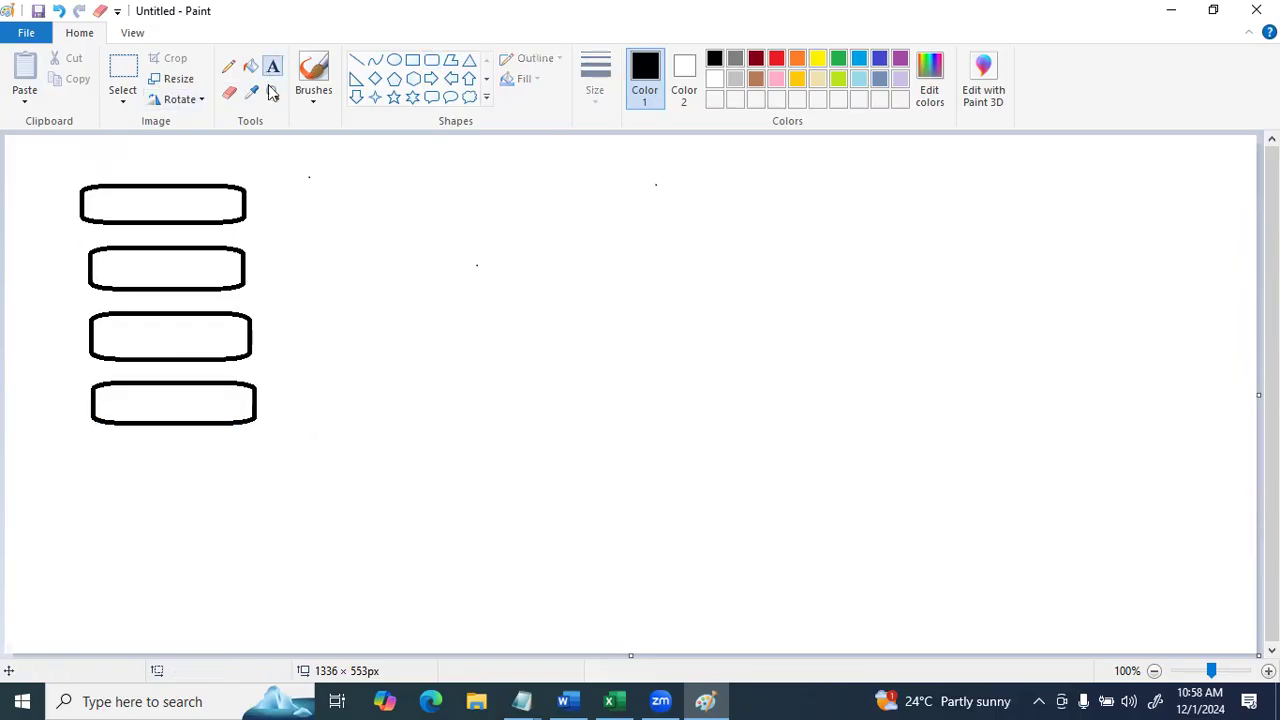
click(113, 198)
text(mm)
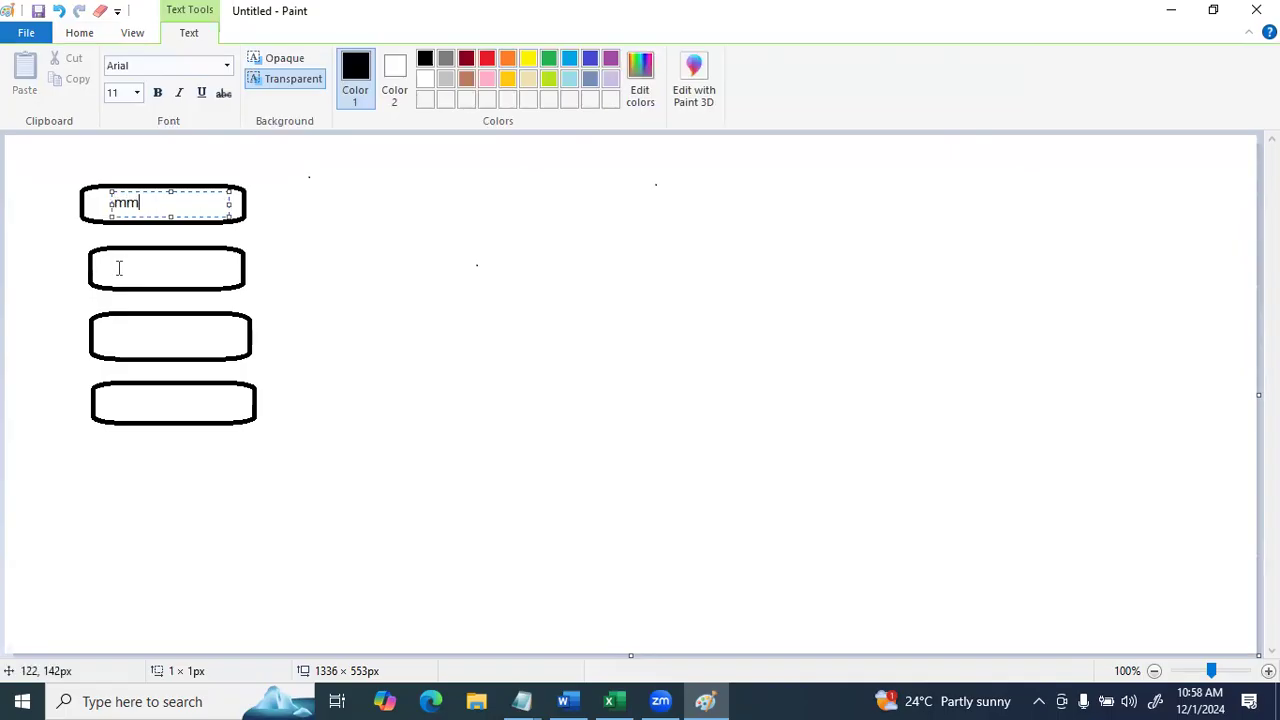
click(118, 268)
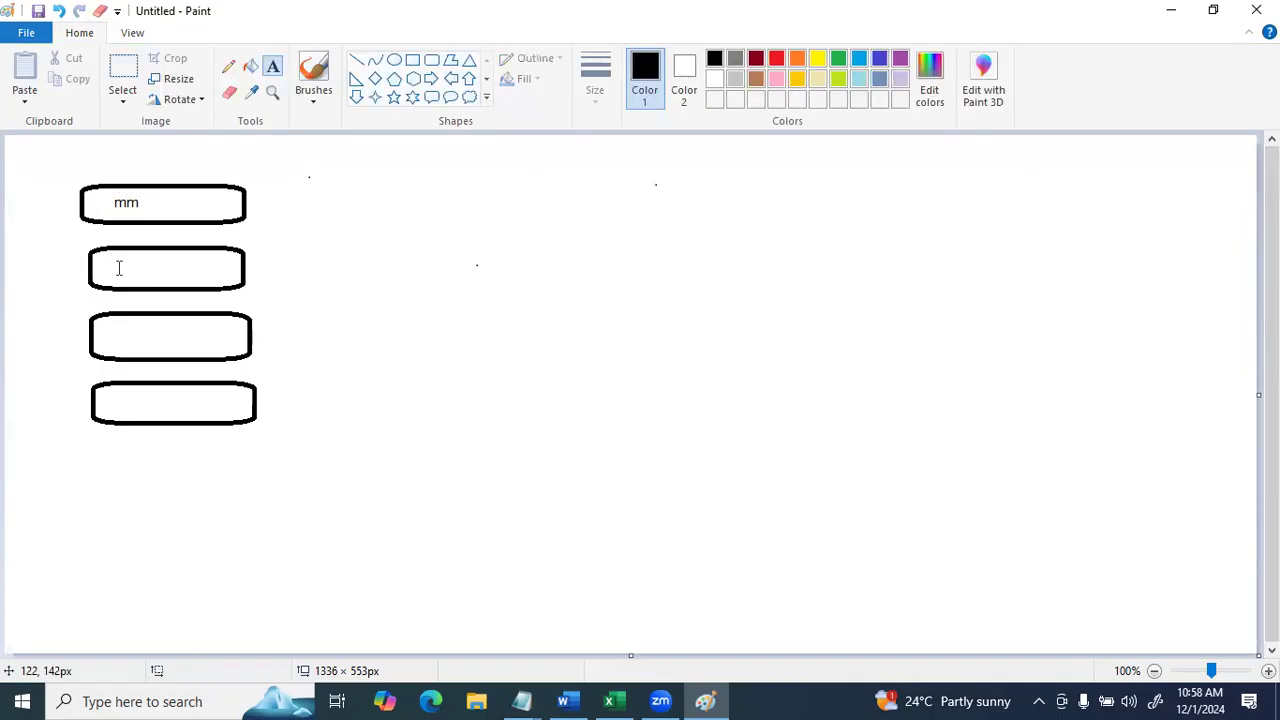
click(118, 268)
text(SD)
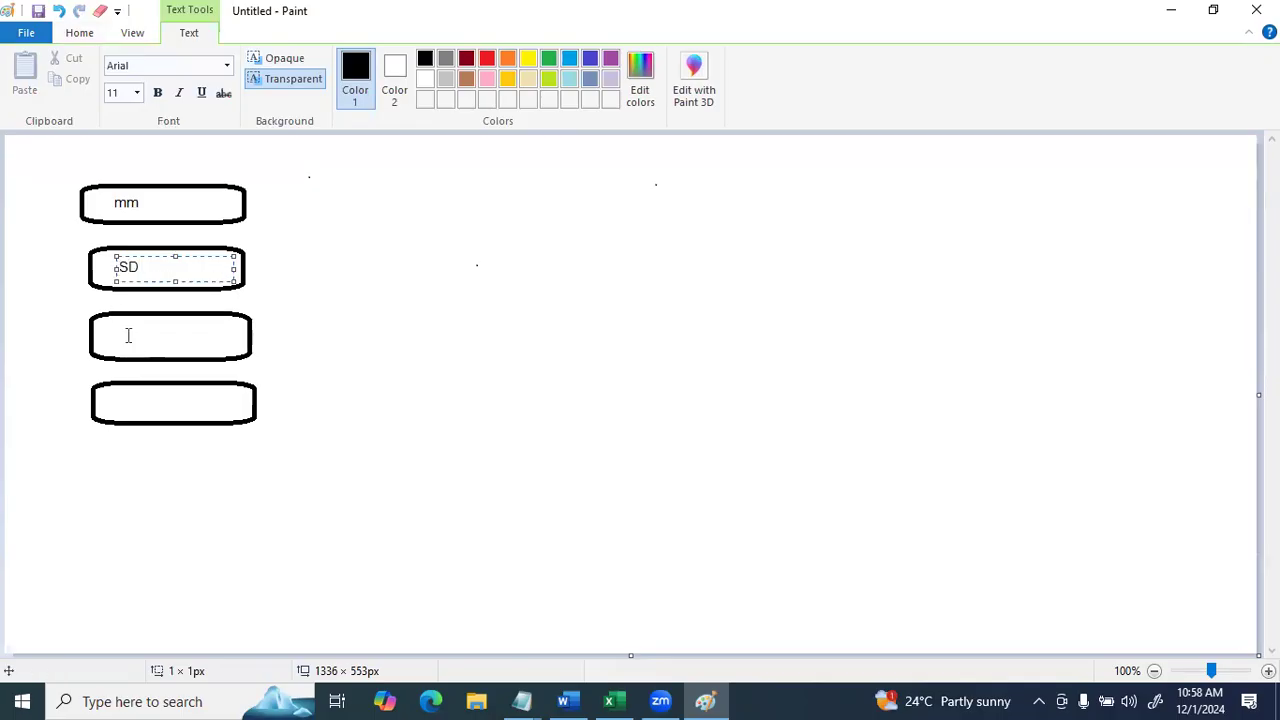
- Add the text "PP" inside the third box and "QM" inside the fourth box
click(127, 335)
click(127, 335)
text(PP)
click(118, 408)
click(118, 408)
text(QM)
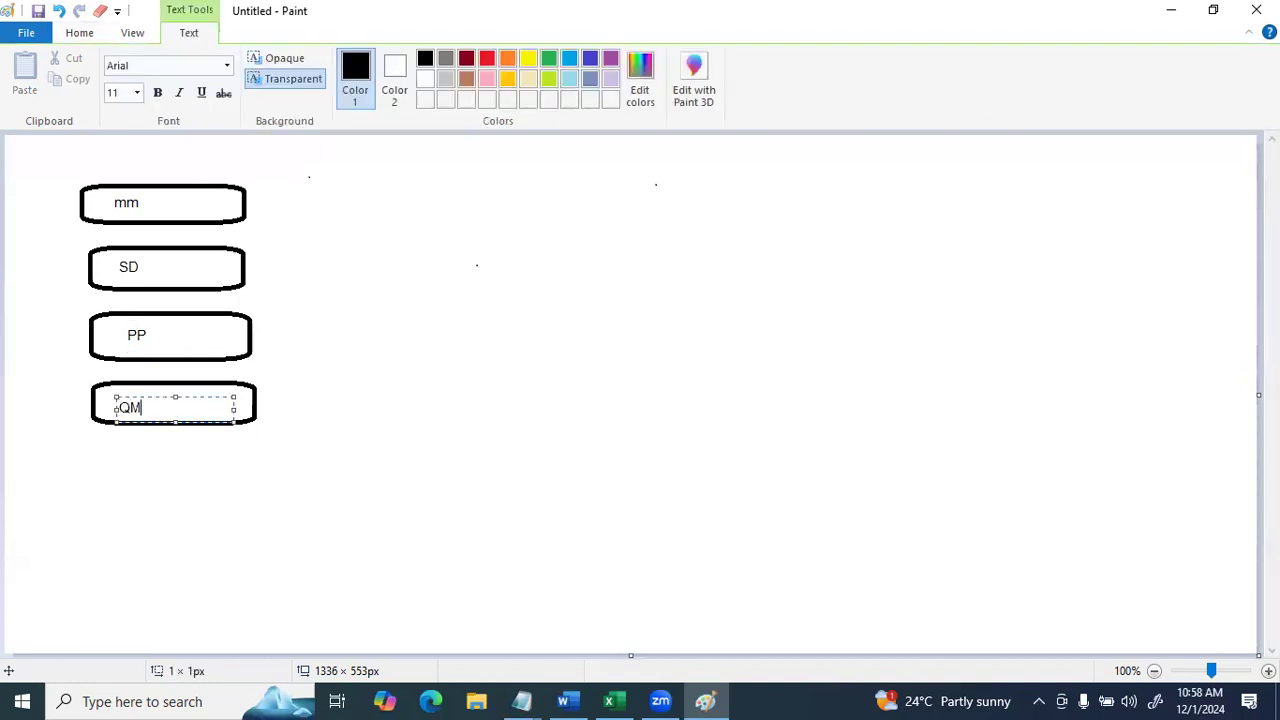
click(406, 403)
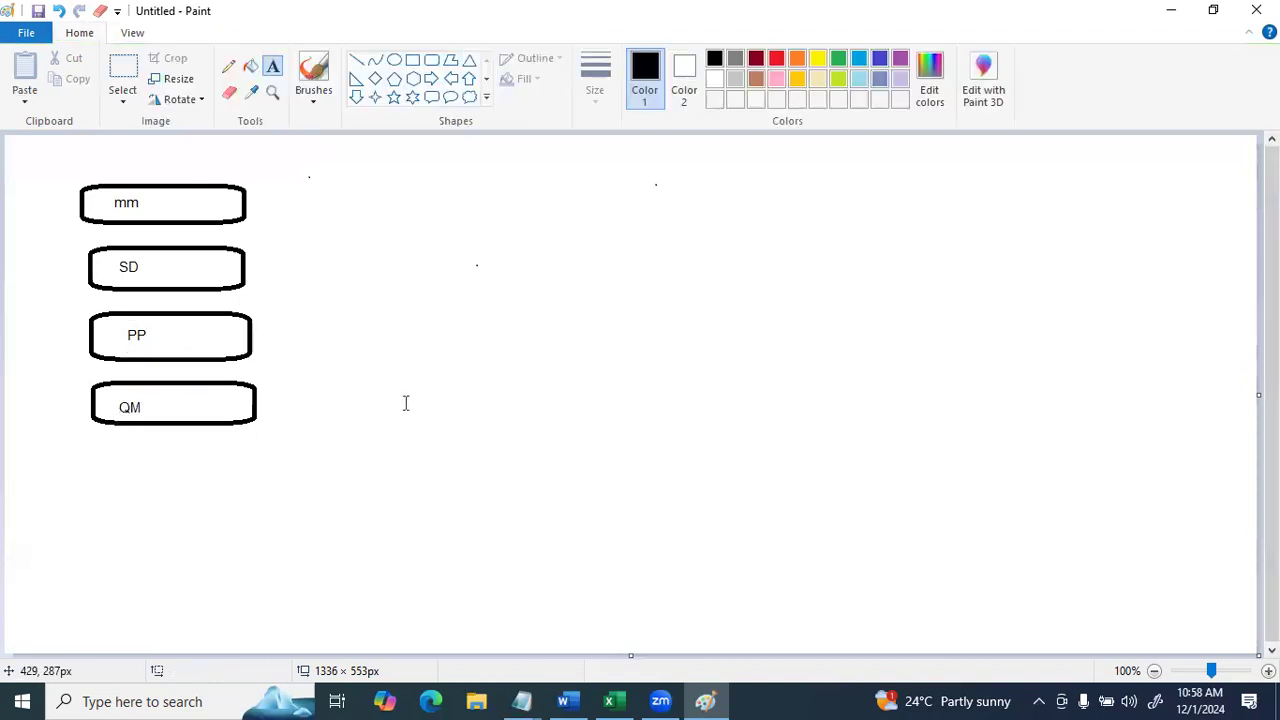
click(431, 59)
drag(382, 197, 544, 212)
drag(548, 335, 561, 380)
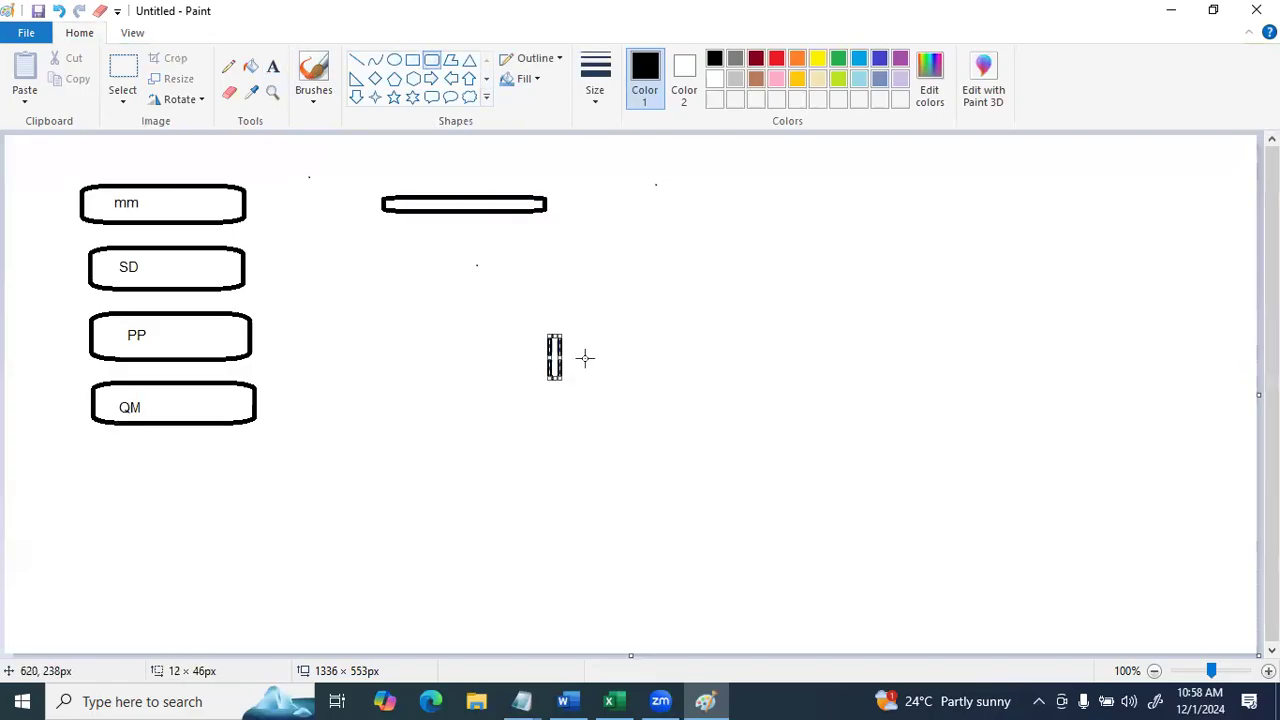
key(ctrl+z)
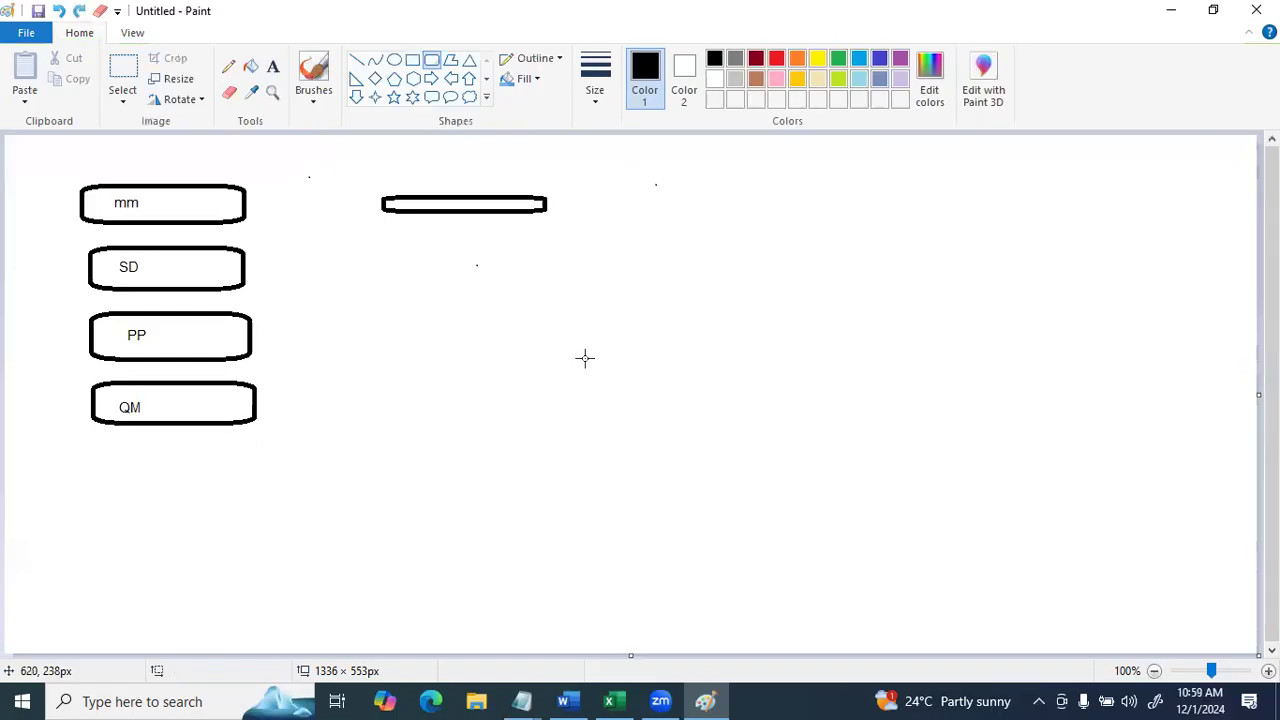
key(ctrl+z)
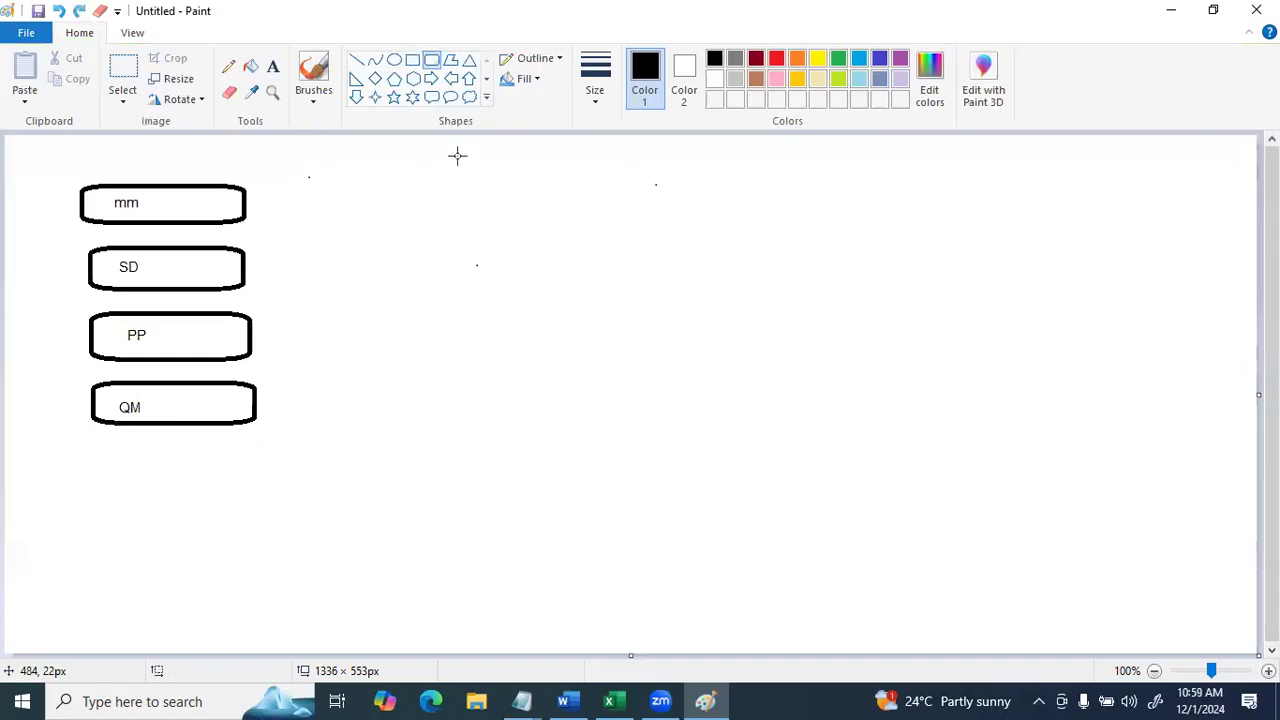
- Draw a large rounded rectangle to the right of the four boxes, spanning their height, and title it "WAREHOUSE" above
drag(378, 198, 588, 421)
click(611, 377)
click(272, 66)
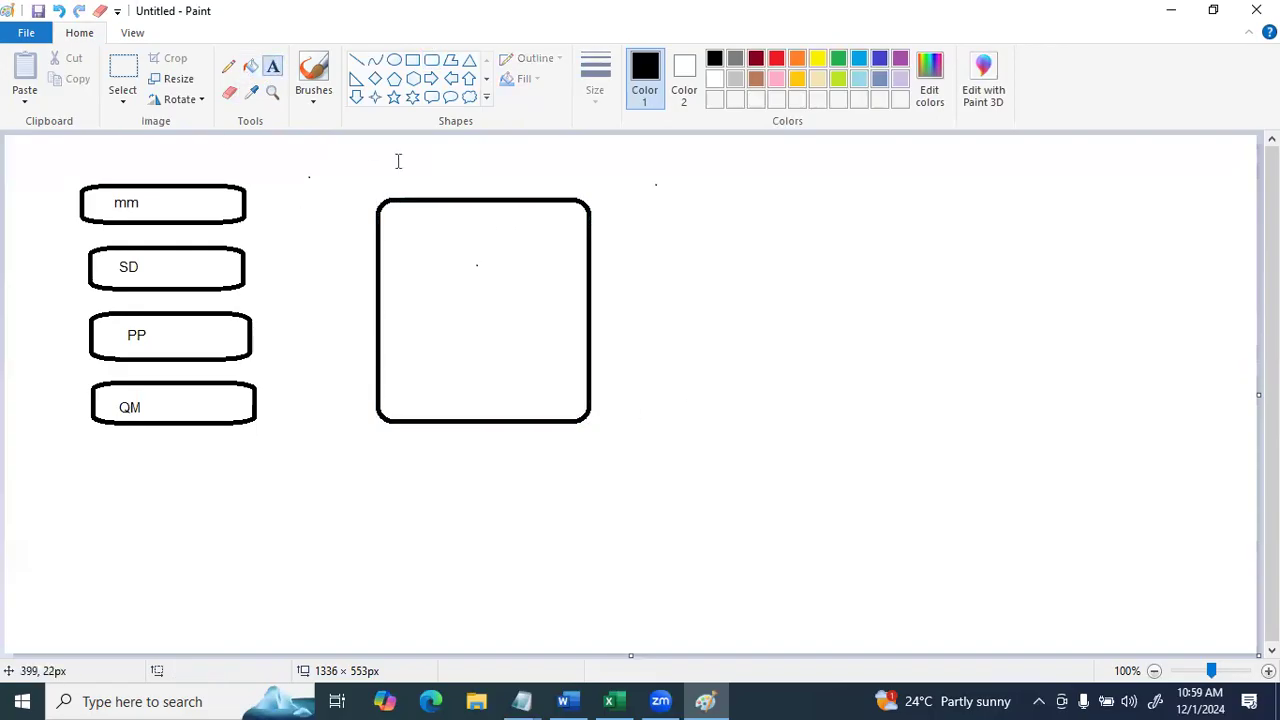
click(400, 178)
text(WAREHOUSE)
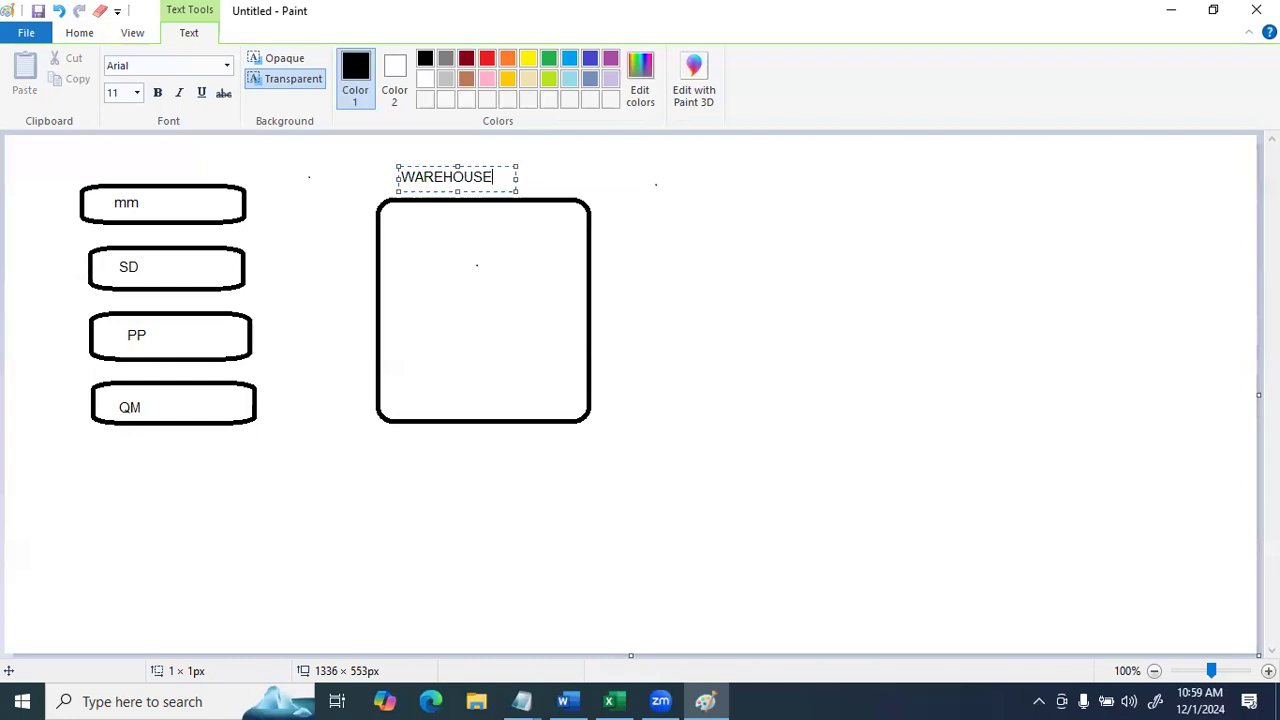
click(826, 271)
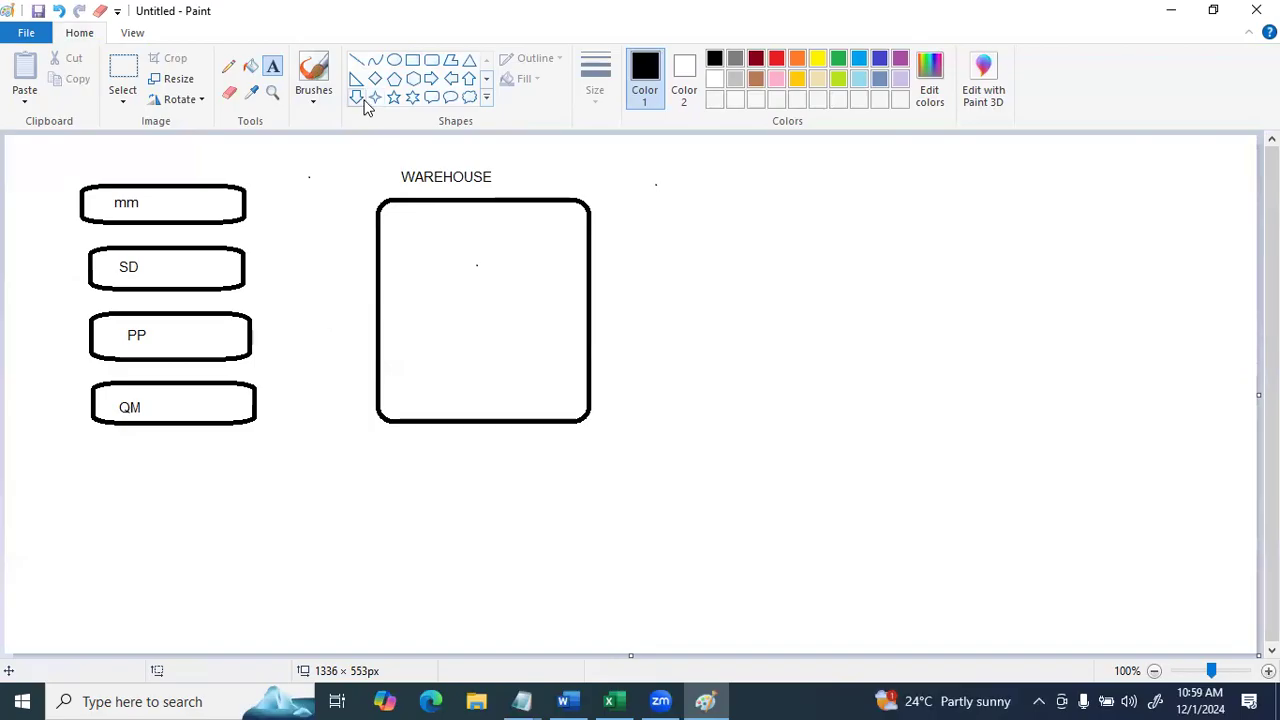
- Draw a right-pointing block arrow from each of the mm, SD, PP and QM boxes towards the warehouse box
click(432, 80)
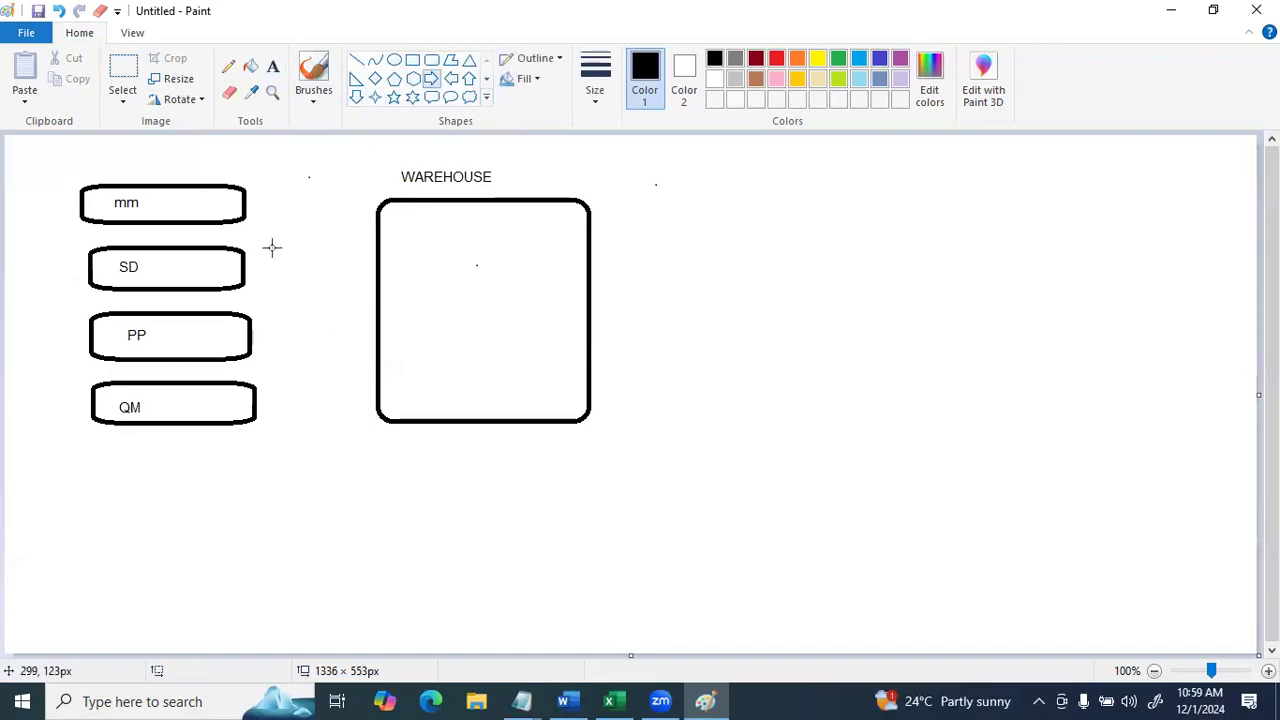
drag(250, 212, 369, 222)
click(443, 251)
drag(246, 268, 369, 291)
click(429, 286)
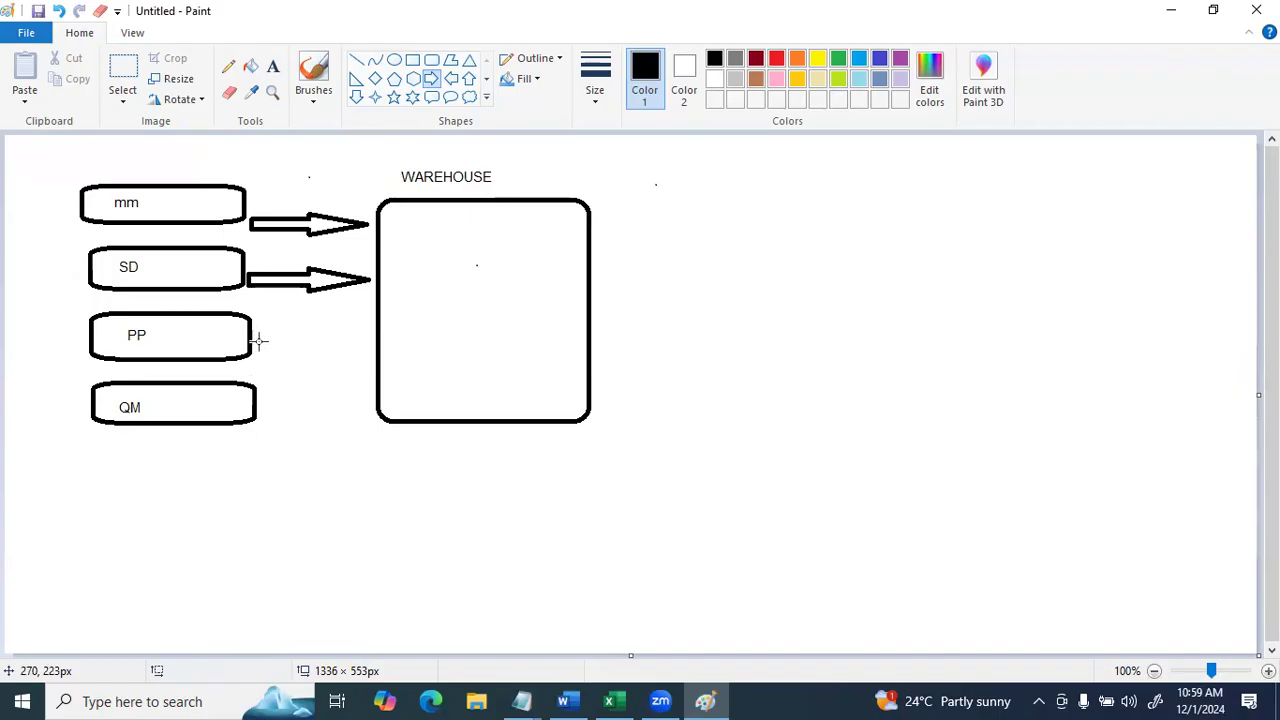
drag(253, 338, 362, 357)
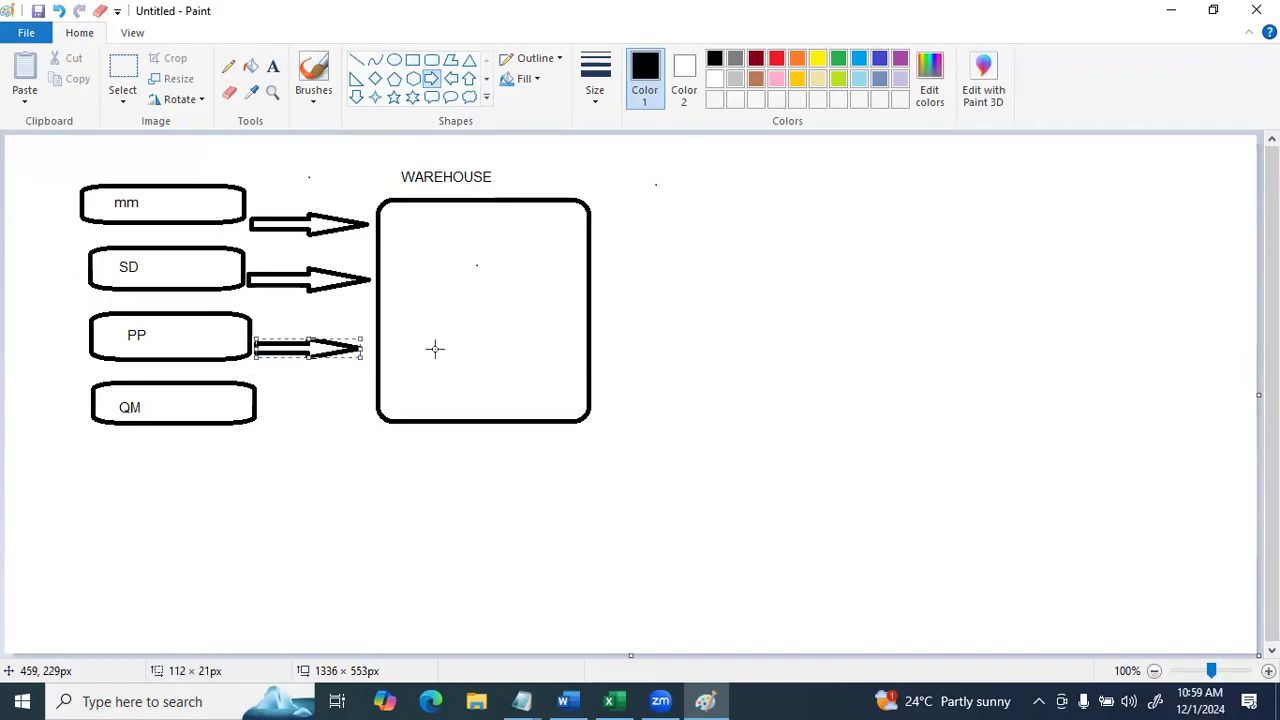
click(258, 403)
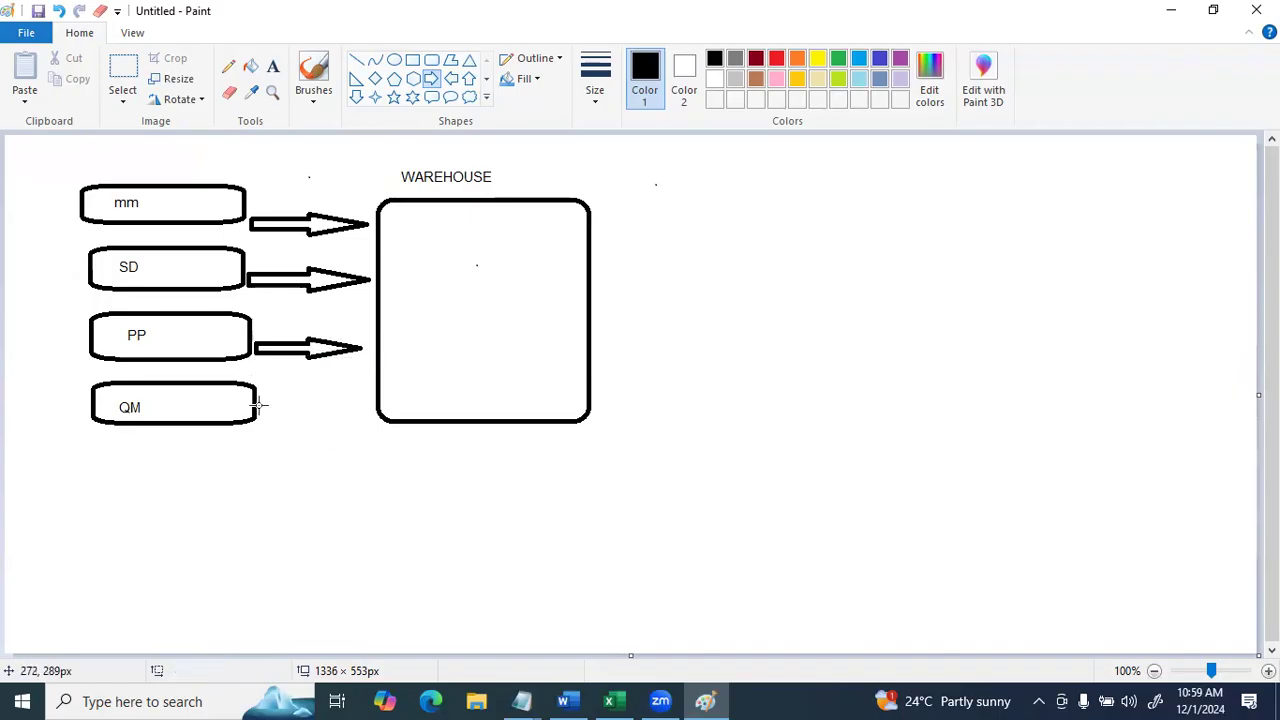
drag(258, 404, 367, 422)
click(511, 390)
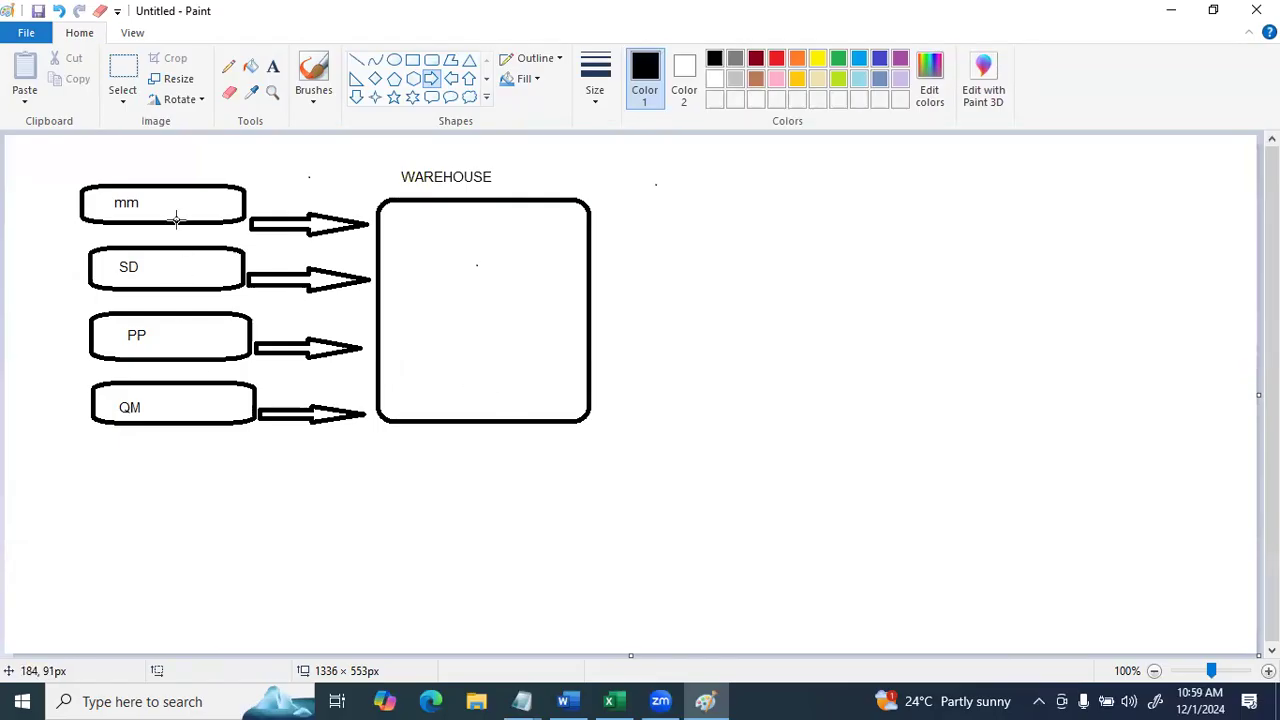
- Add the text "PROCUR" beside the mm label inside the first box
click(273, 66)
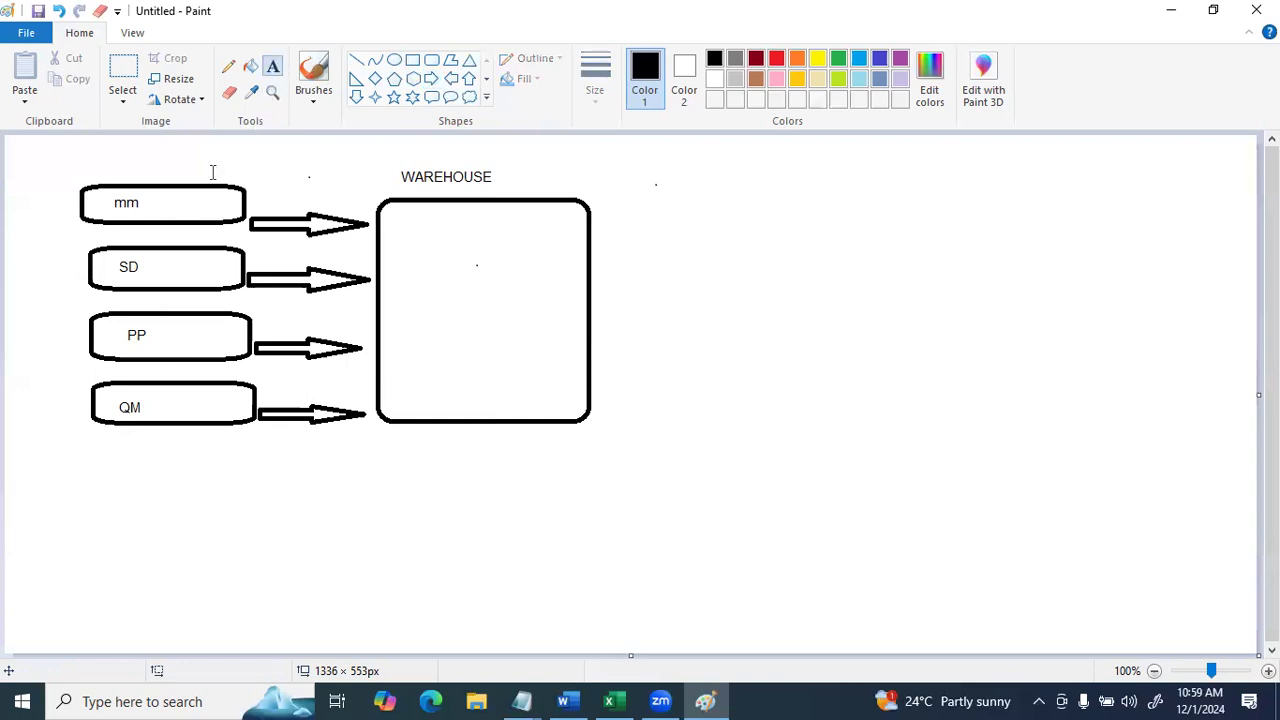
click(152, 208)
text(PRO)
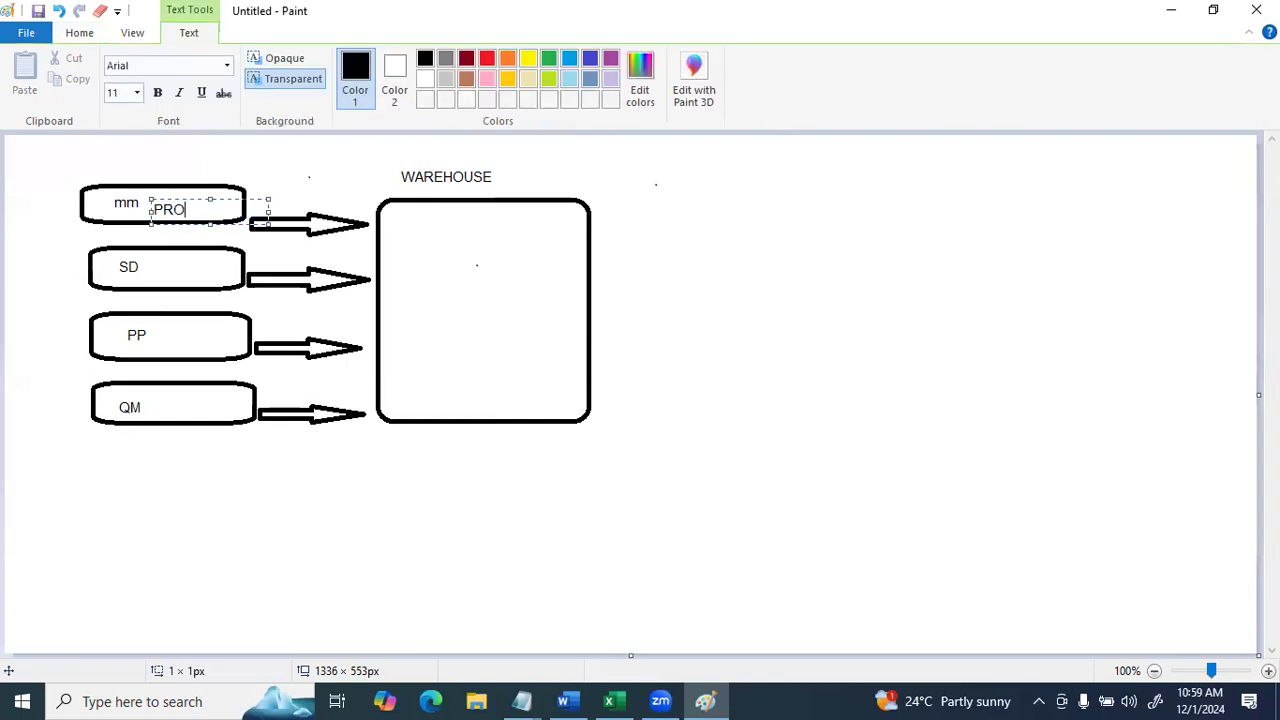
text(CUR)
click(418, 322)
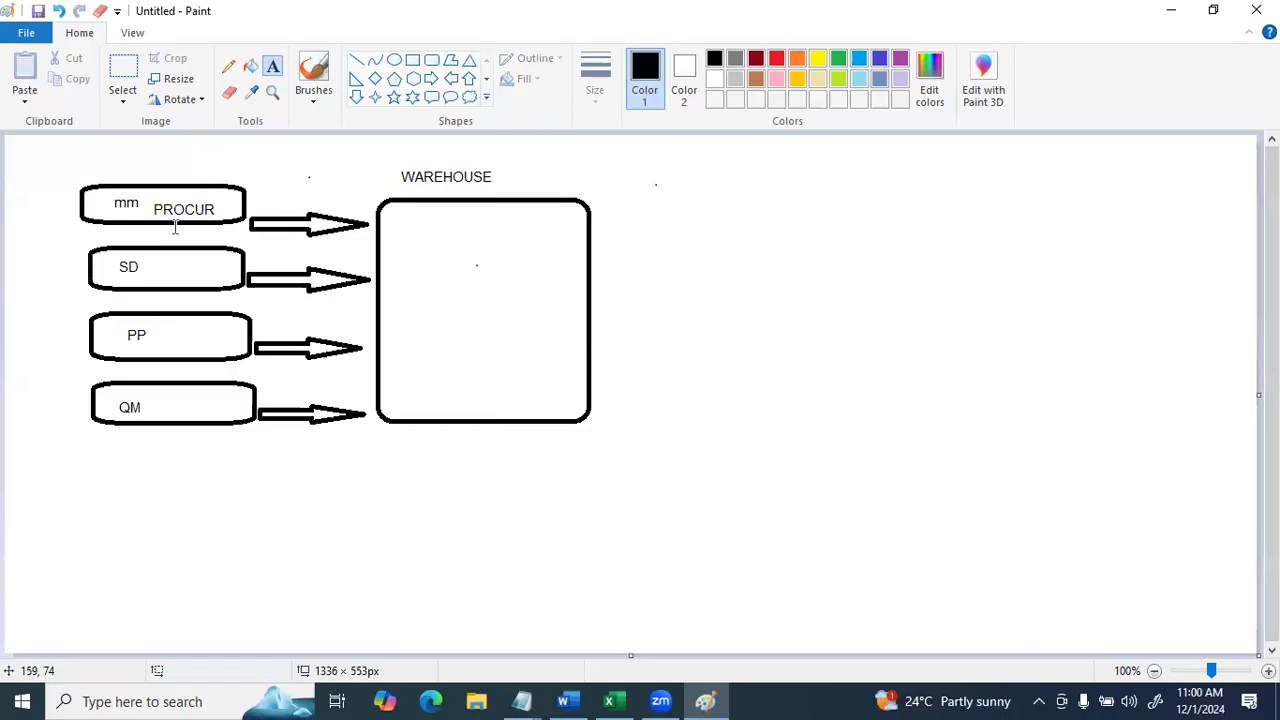
- Add the text "IBD" near the upper edge inside the warehouse box
click(419, 218)
text(IBD)
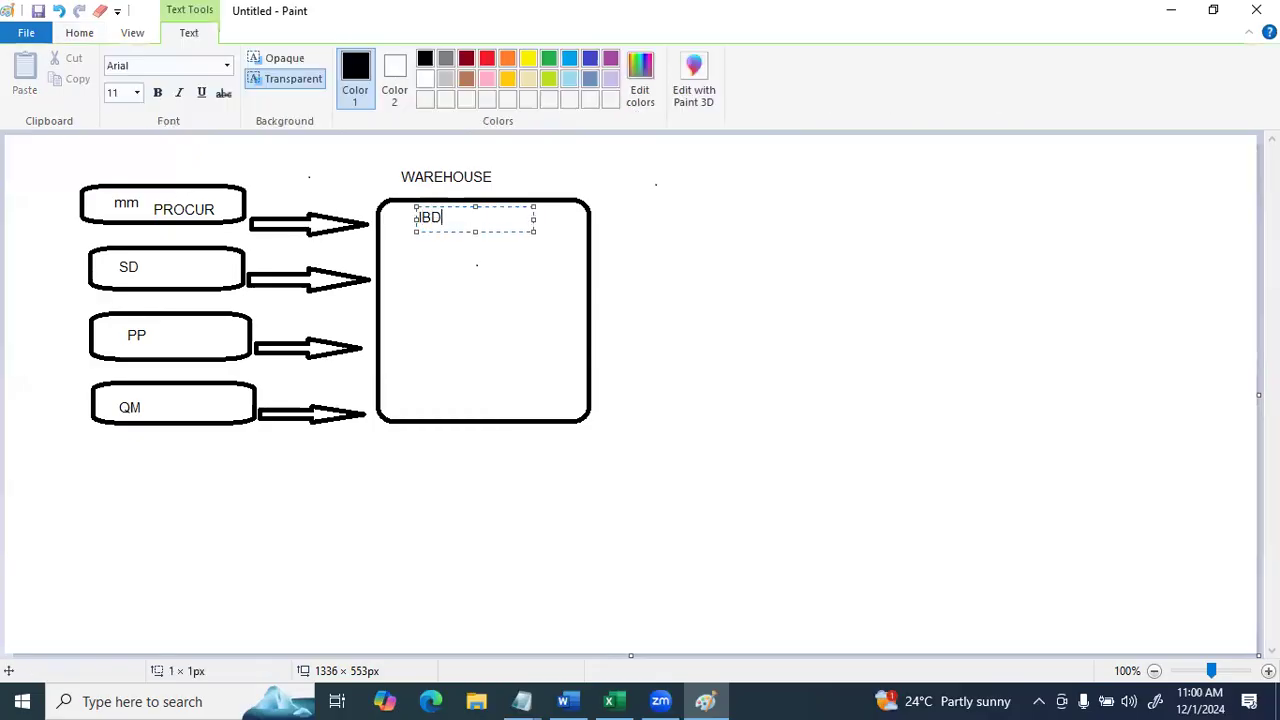
click(497, 277)
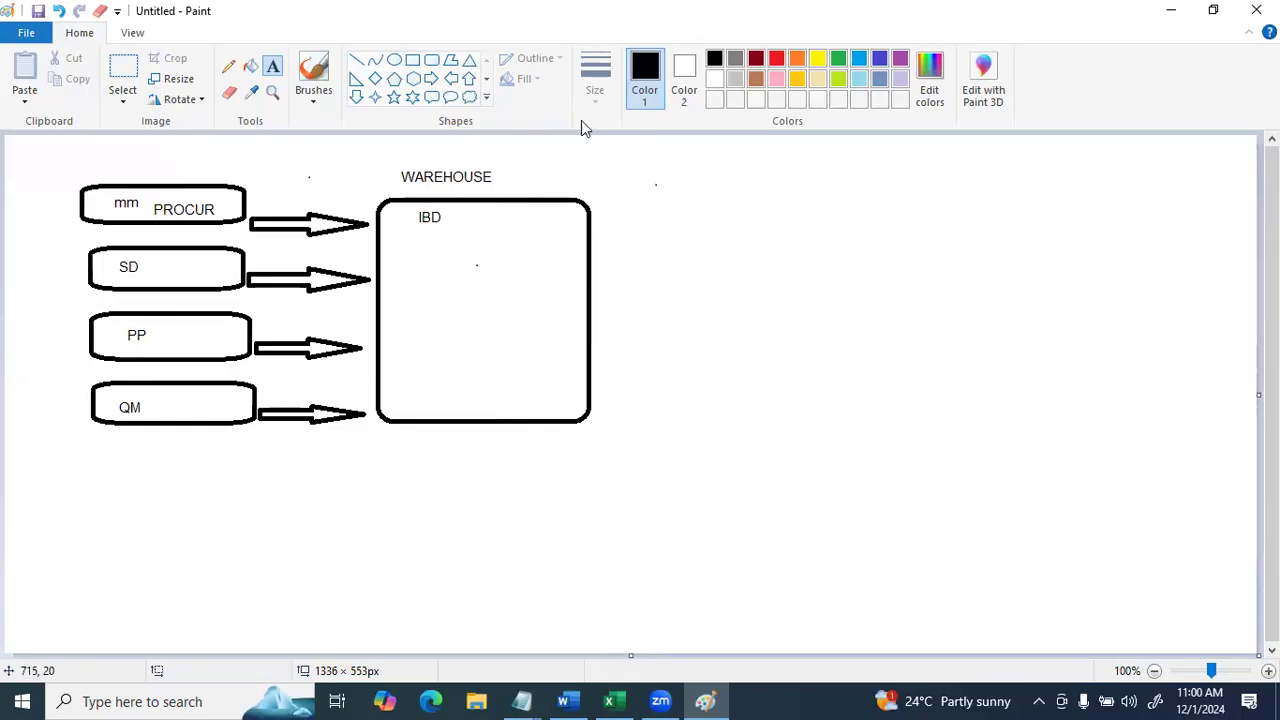
- Draw a rounded rectangle about 162 × 68 px well to the right of the warehouse box and title it "SUPPLIER" above
click(432, 63)
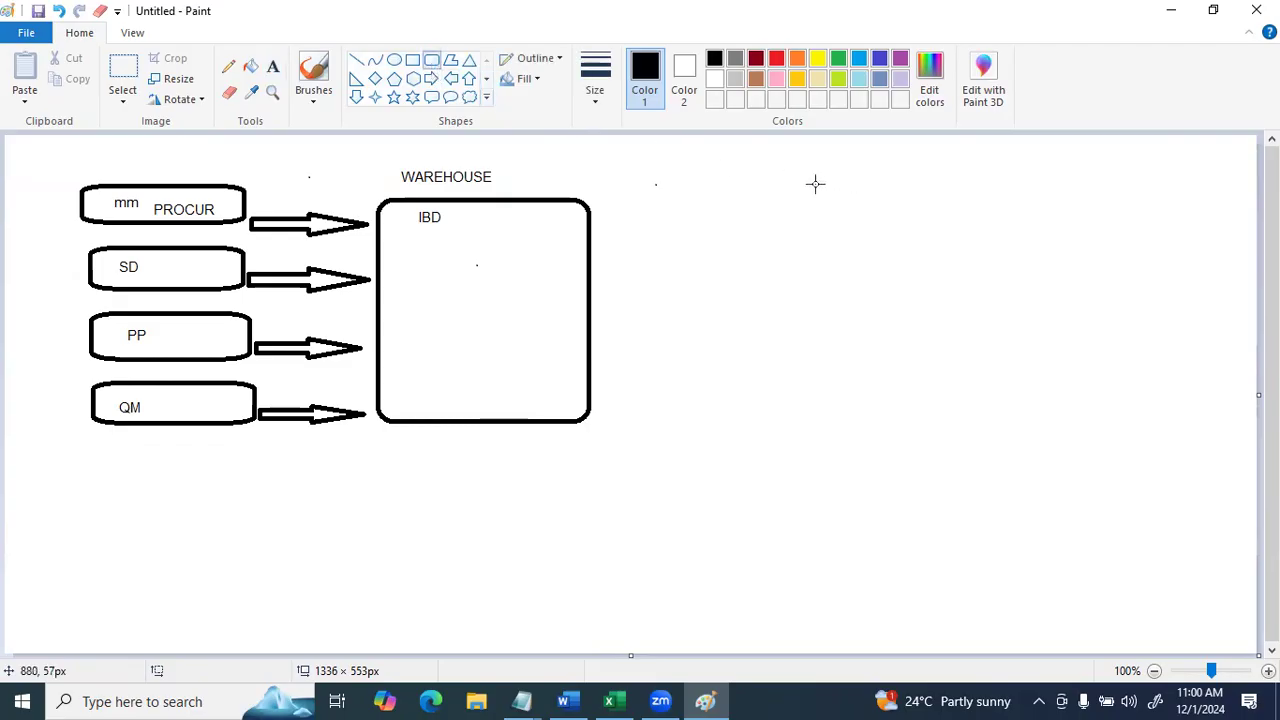
drag(805, 184, 957, 248)
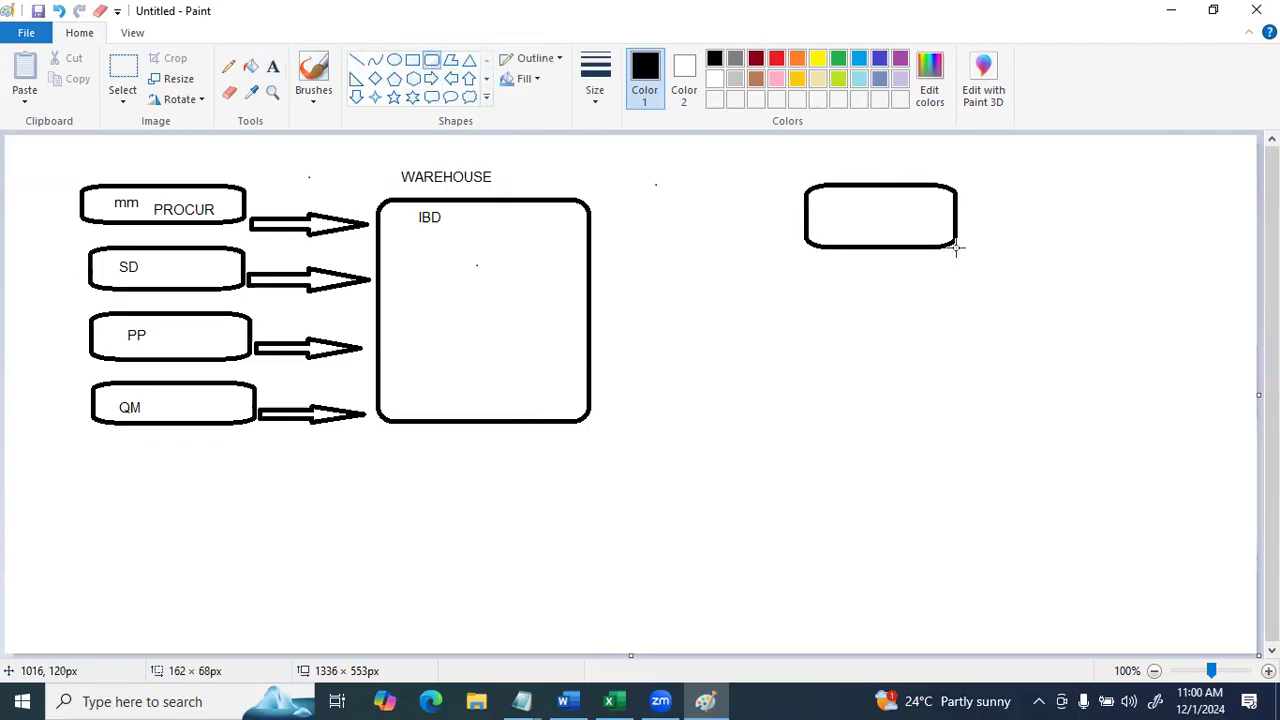
click(1046, 243)
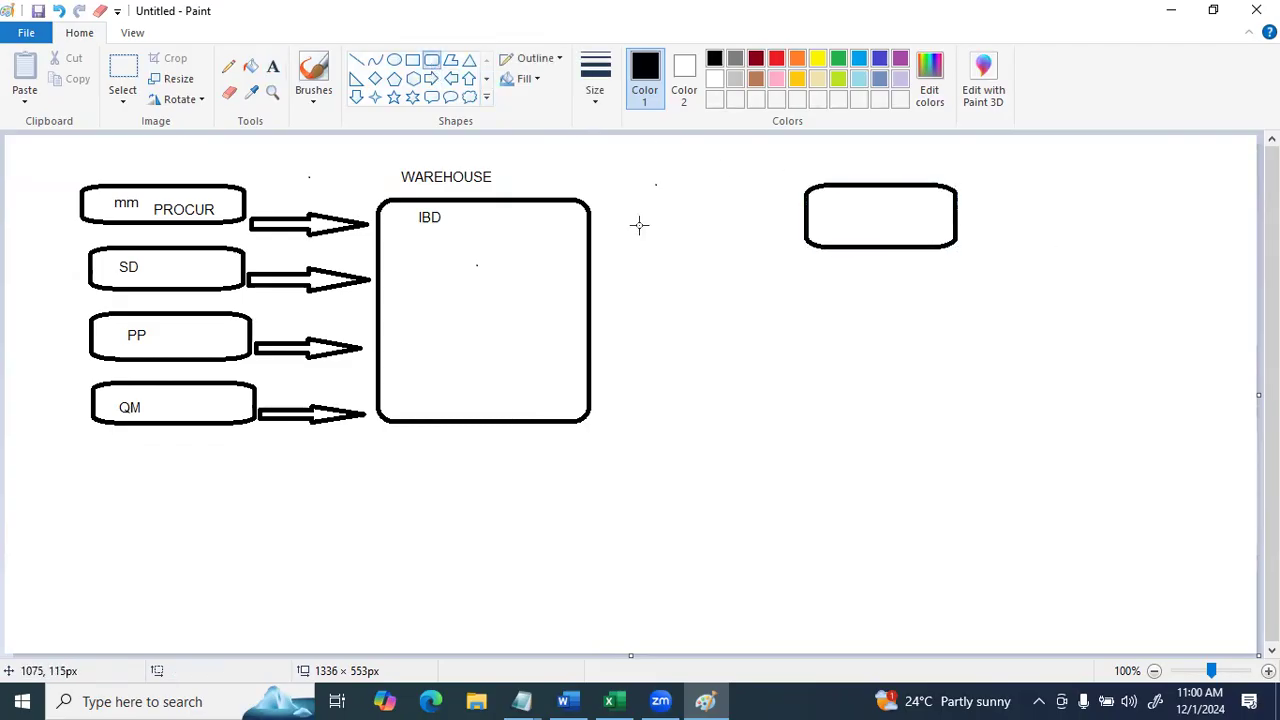
click(272, 66)
click(815, 158)
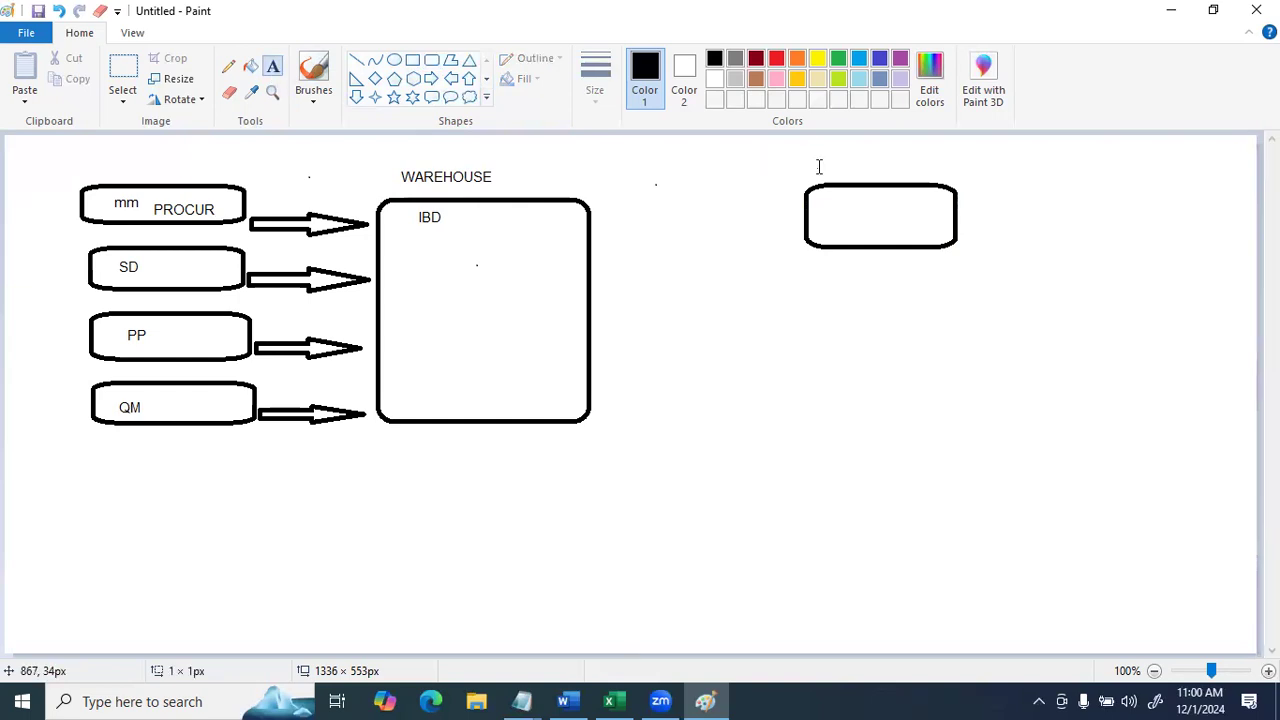
text(SUPPLIER)
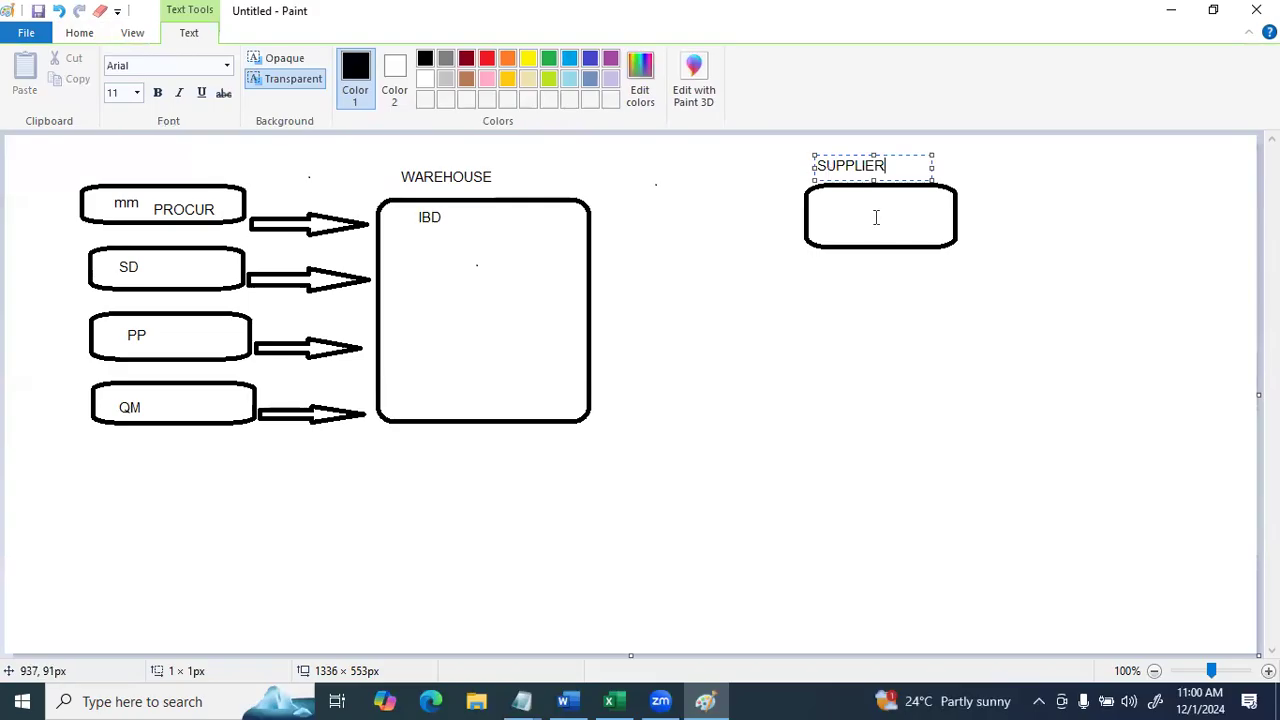
click(876, 217)
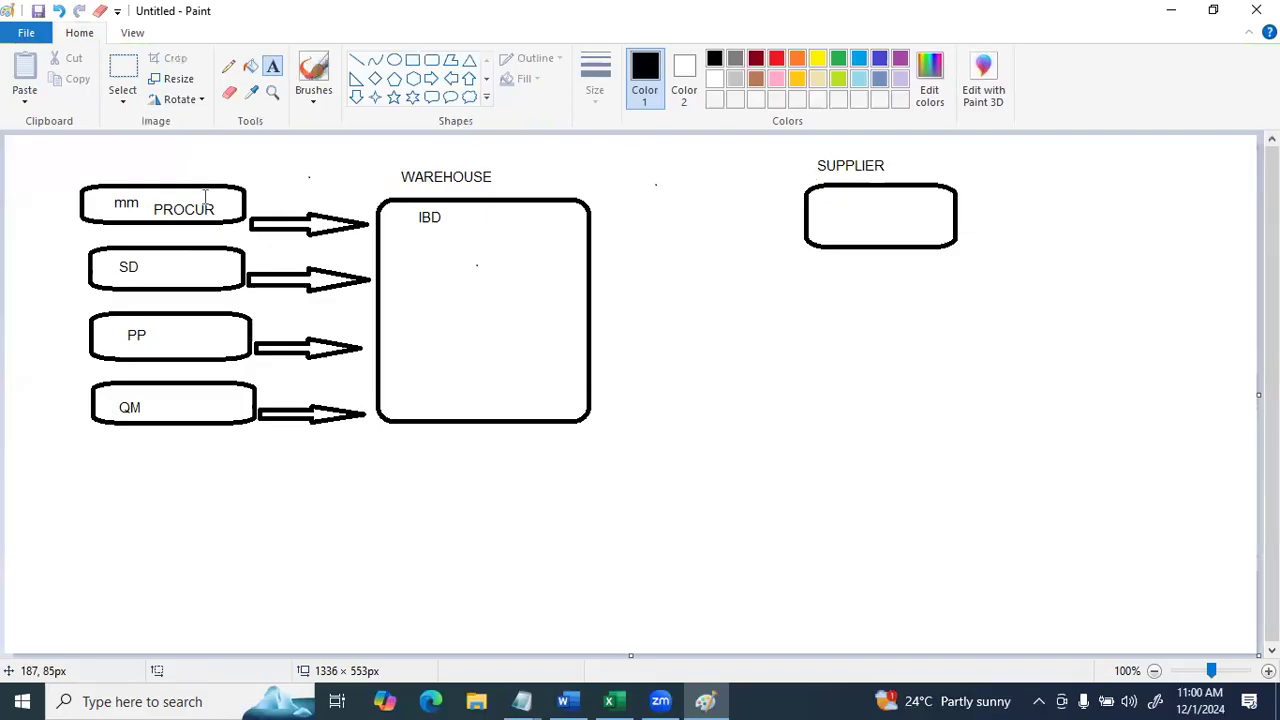
- Draw a long, thin right-pointing block arrow from the mm box across the WAREHOUSE title to the supplier box
click(431, 80)
drag(249, 187, 510, 166)
drag(633, 150, 805, 172)
click(847, 298)
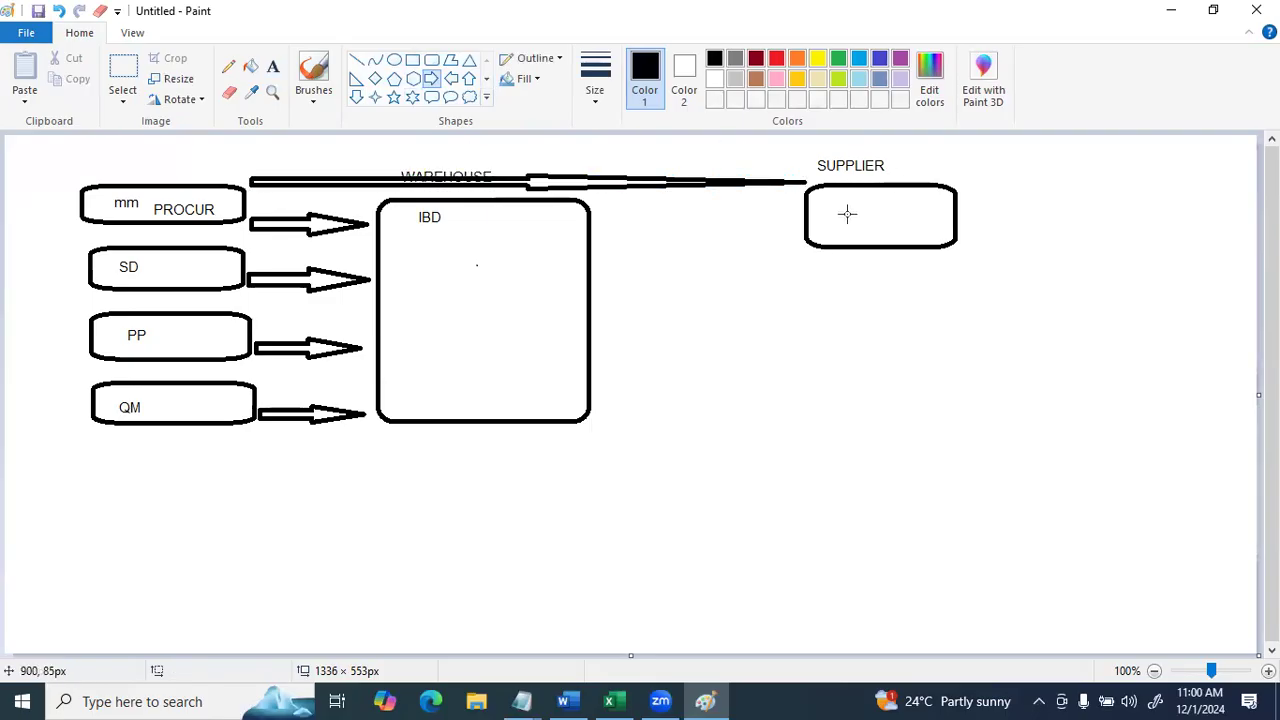
- Draw a small flat pentagon about 47 × 9 px inside the upper part of the supplier box
click(394, 79)
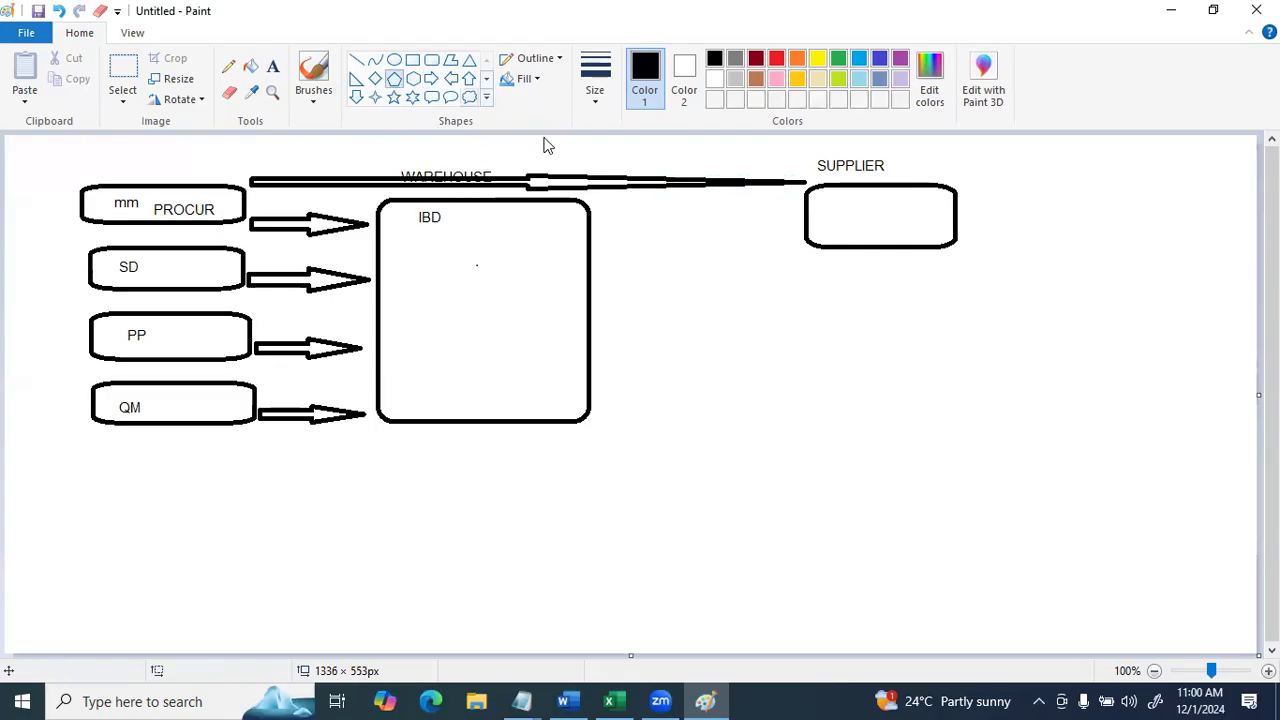
drag(825, 200, 871, 211)
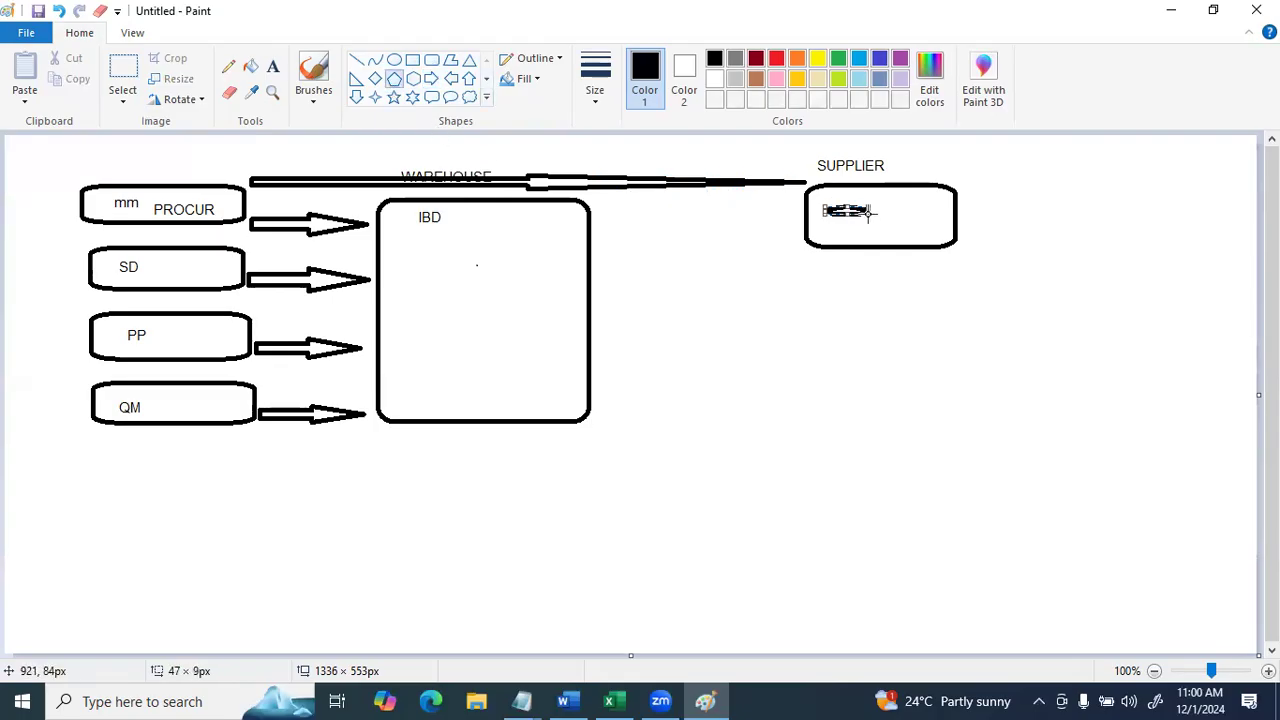
click(897, 287)
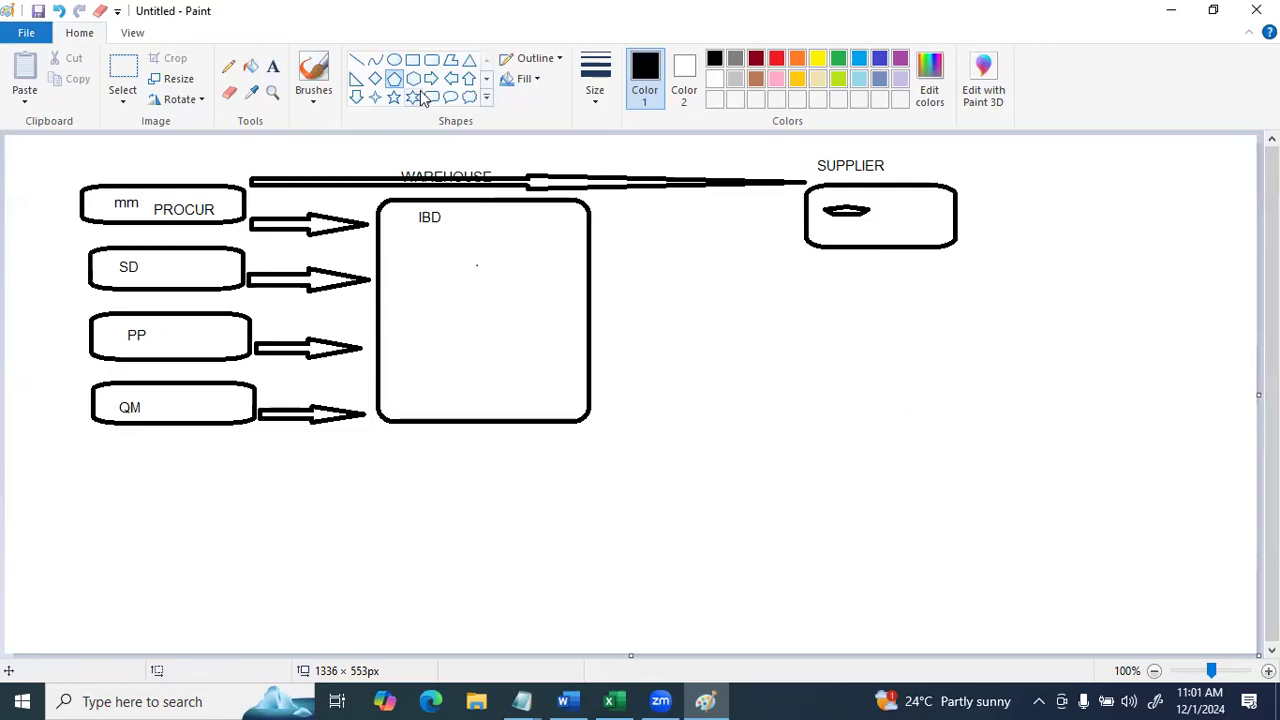
- Draw a left-pointing block arrow from the supplier box to the warehouse box and label its head "TM"
click(449, 82)
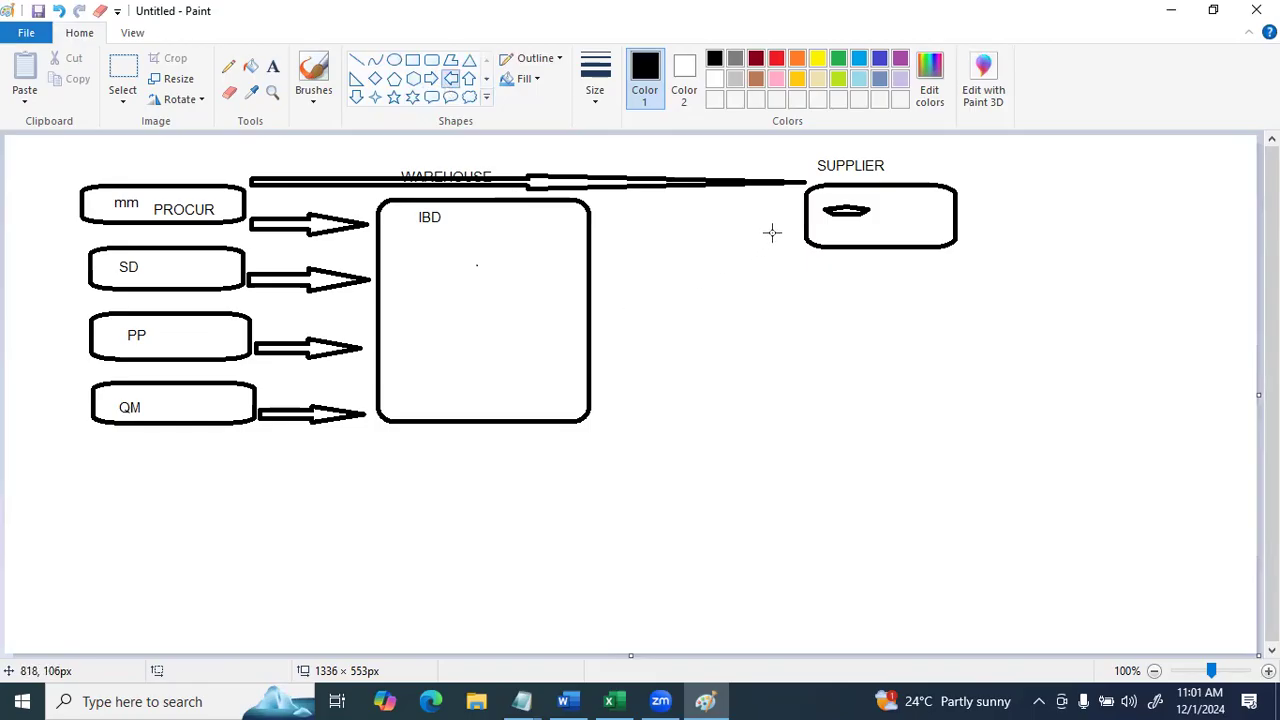
mouse_move(800, 211)
mouse_down()
mouse_move(736, 236)
mouse_move(623, 230)
mouse_move(595, 244)
mouse_up()
click(651, 279)
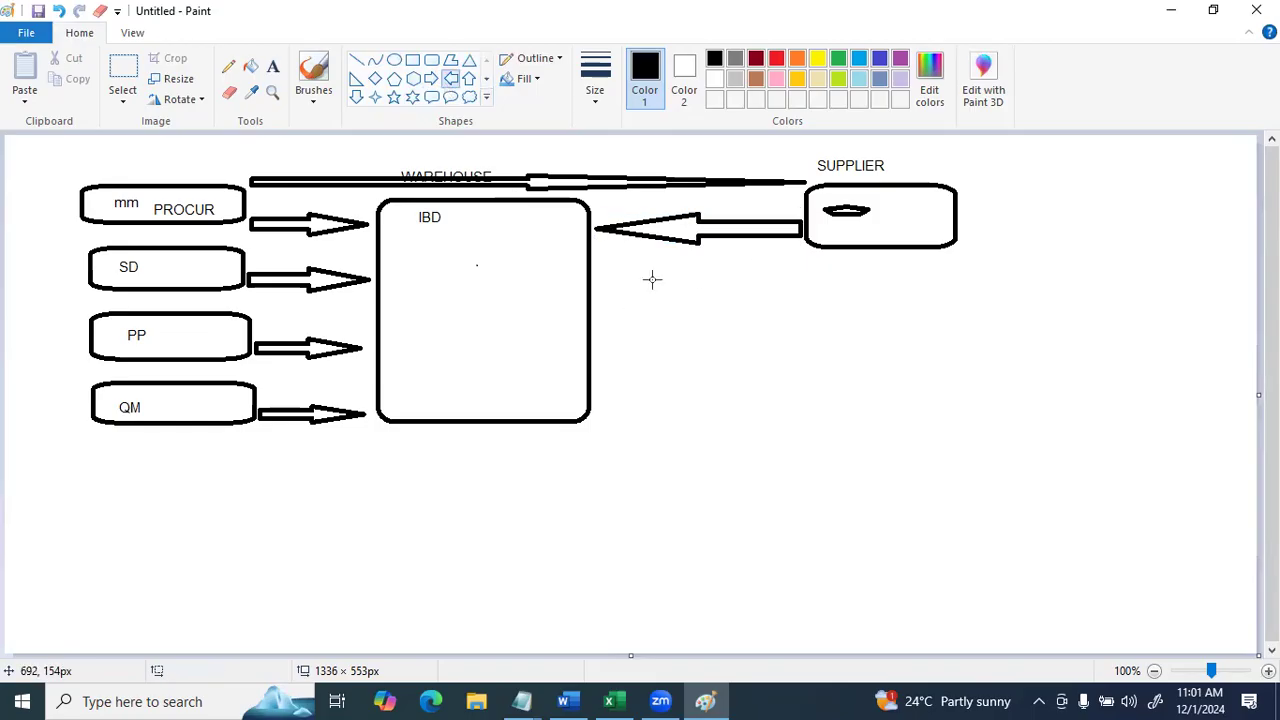
click(275, 67)
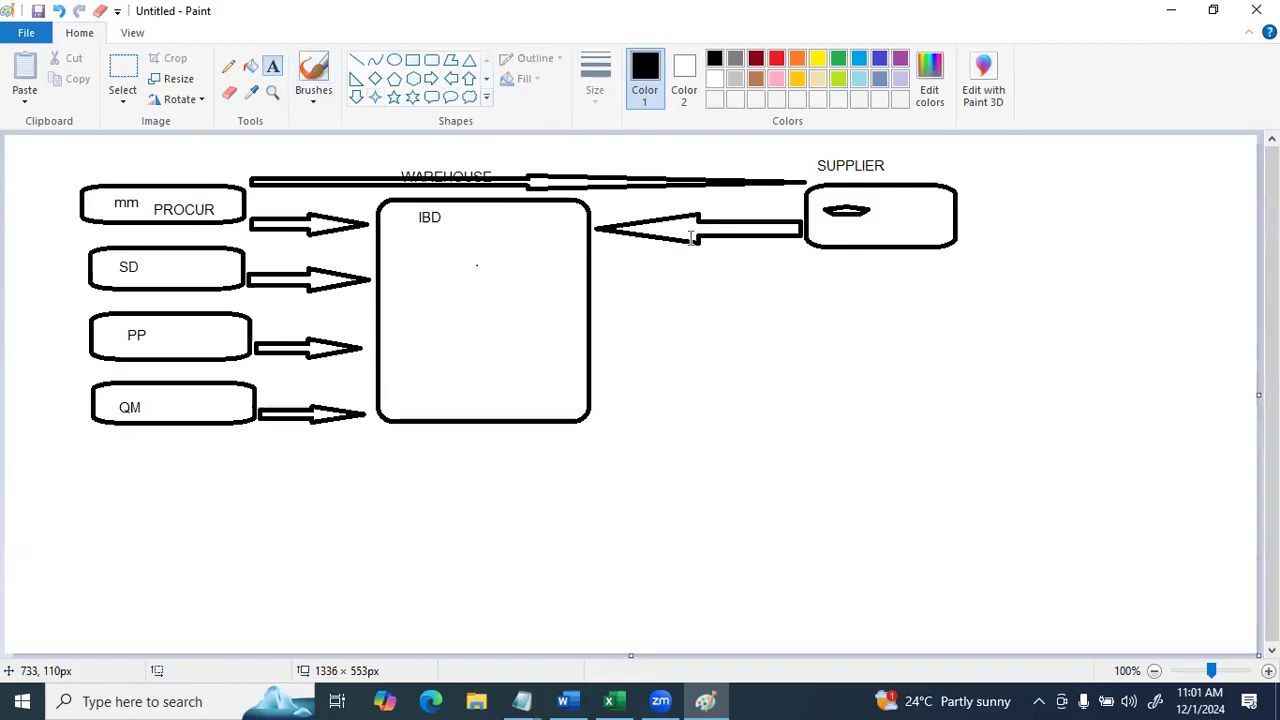
click(675, 228)
text(TM)
click(688, 273)
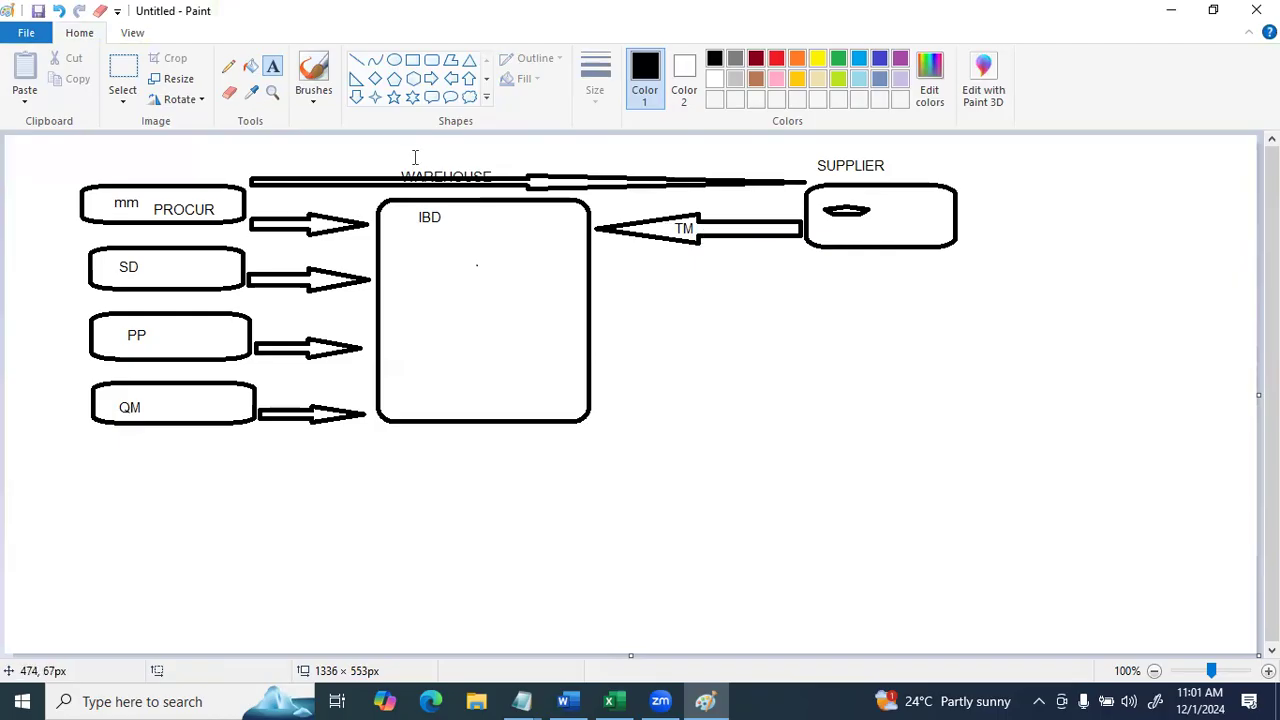
- Draw a rounded rectangle just below the supplier box and caption it "PLANT / STO" underneath
click(432, 62)
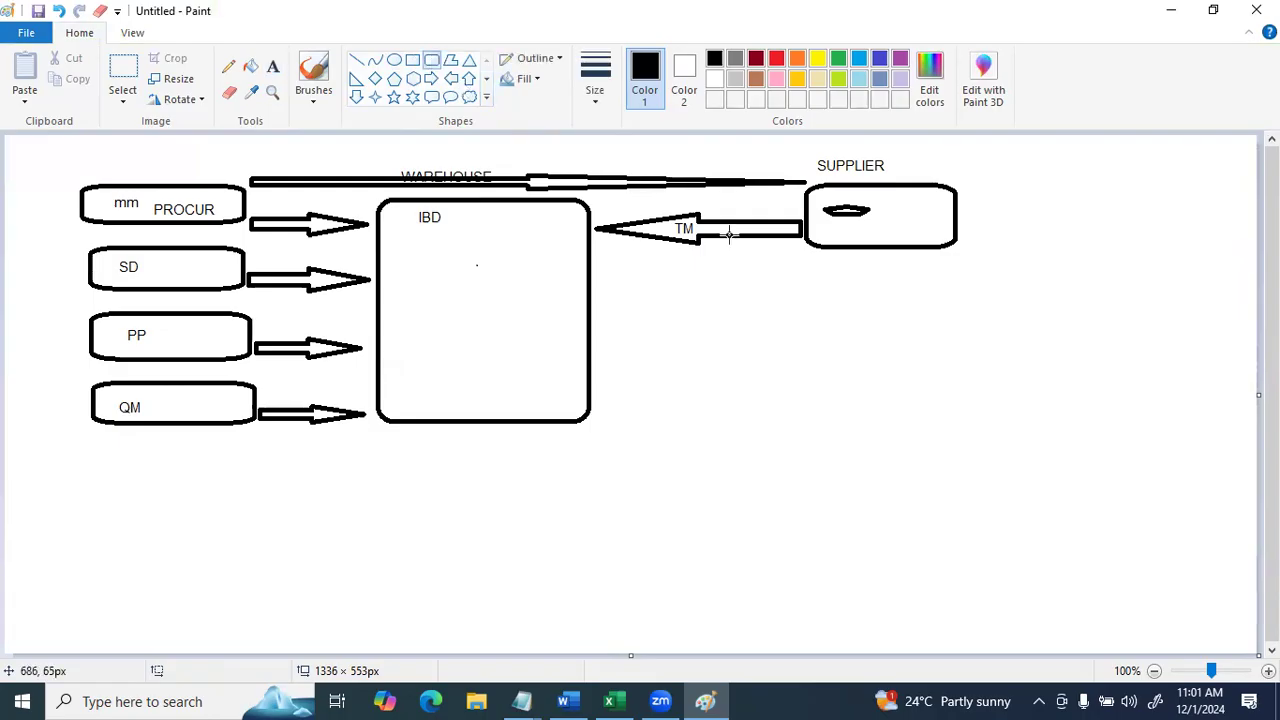
drag(820, 264, 980, 332)
click(1025, 311)
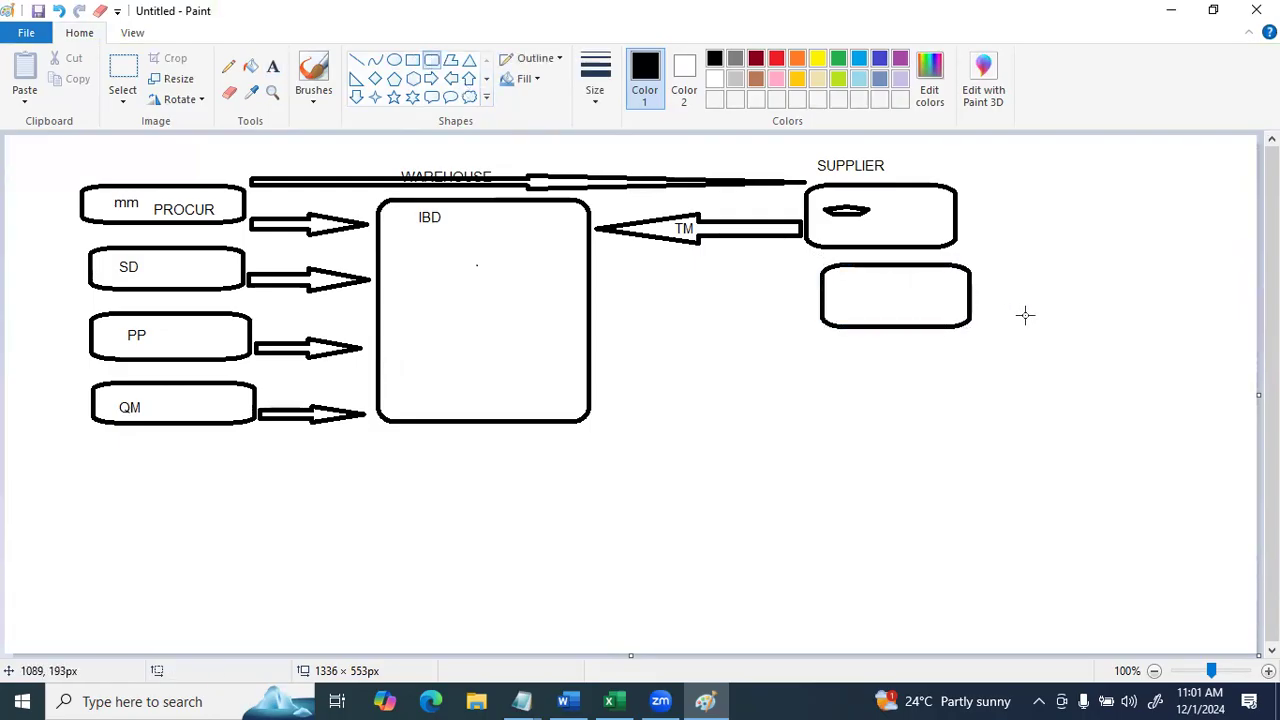
click(274, 66)
click(843, 336)
text(PLANT)
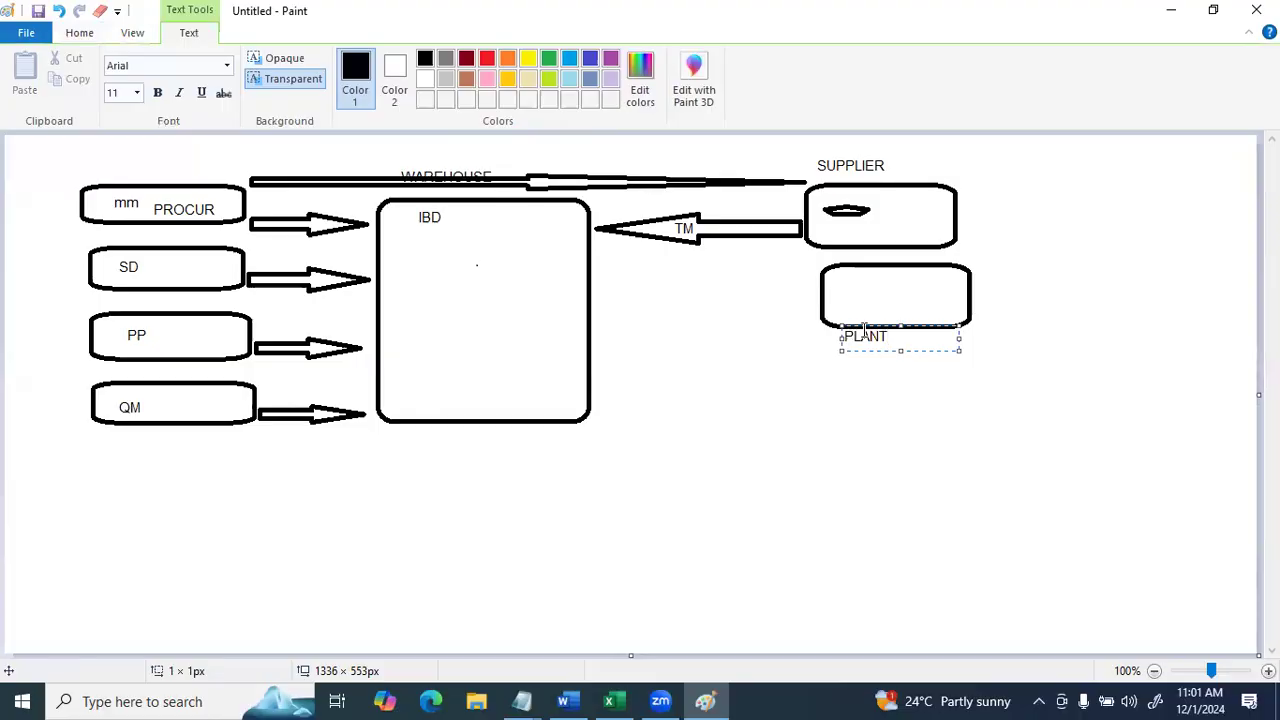
text( / STO)
click(929, 366)
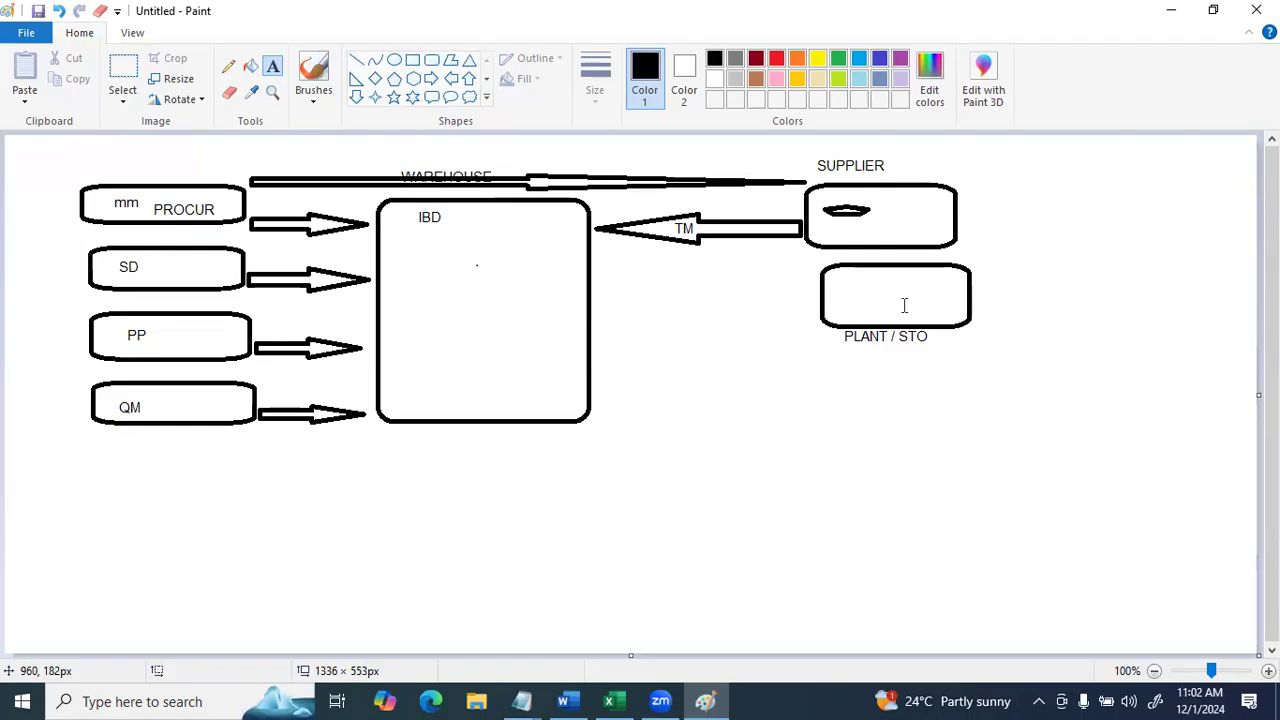
- Draw a left-pointing block arrow from the PLANT / STO box to the warehouse box
click(451, 80)
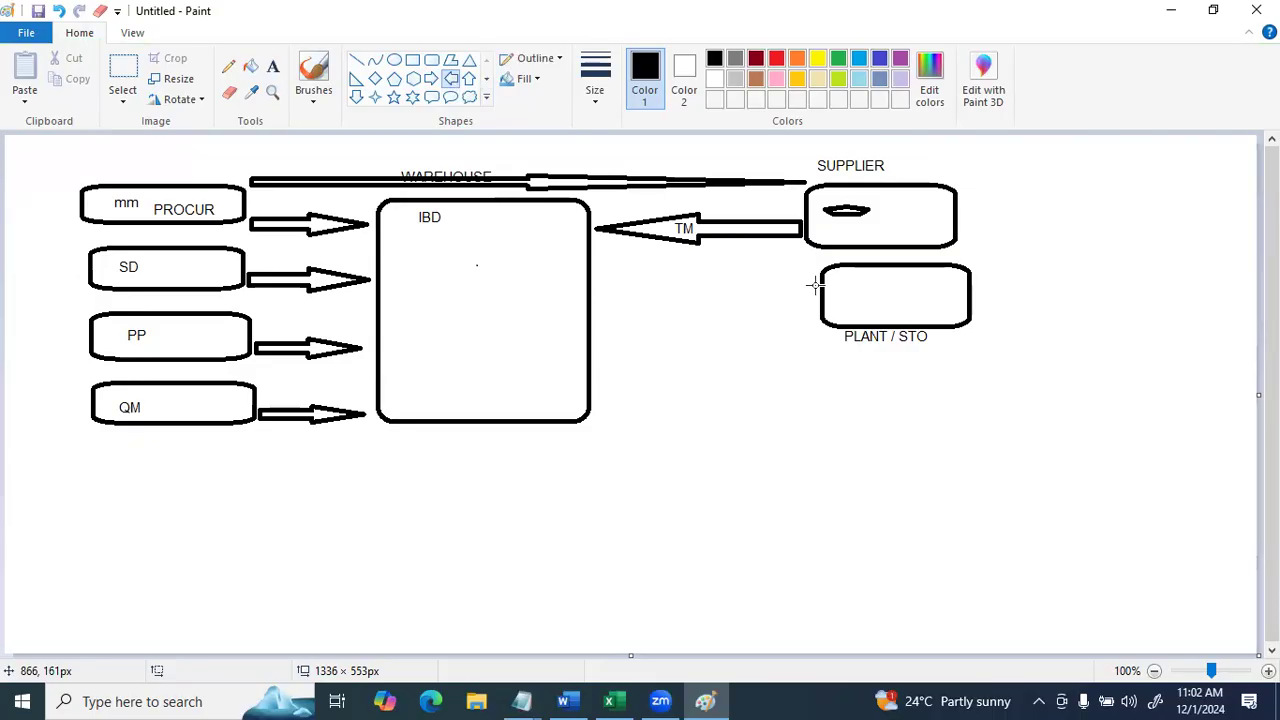
mouse_move(818, 285)
mouse_down()
mouse_move(808, 297)
mouse_move(596, 313)
mouse_up()
click(635, 345)
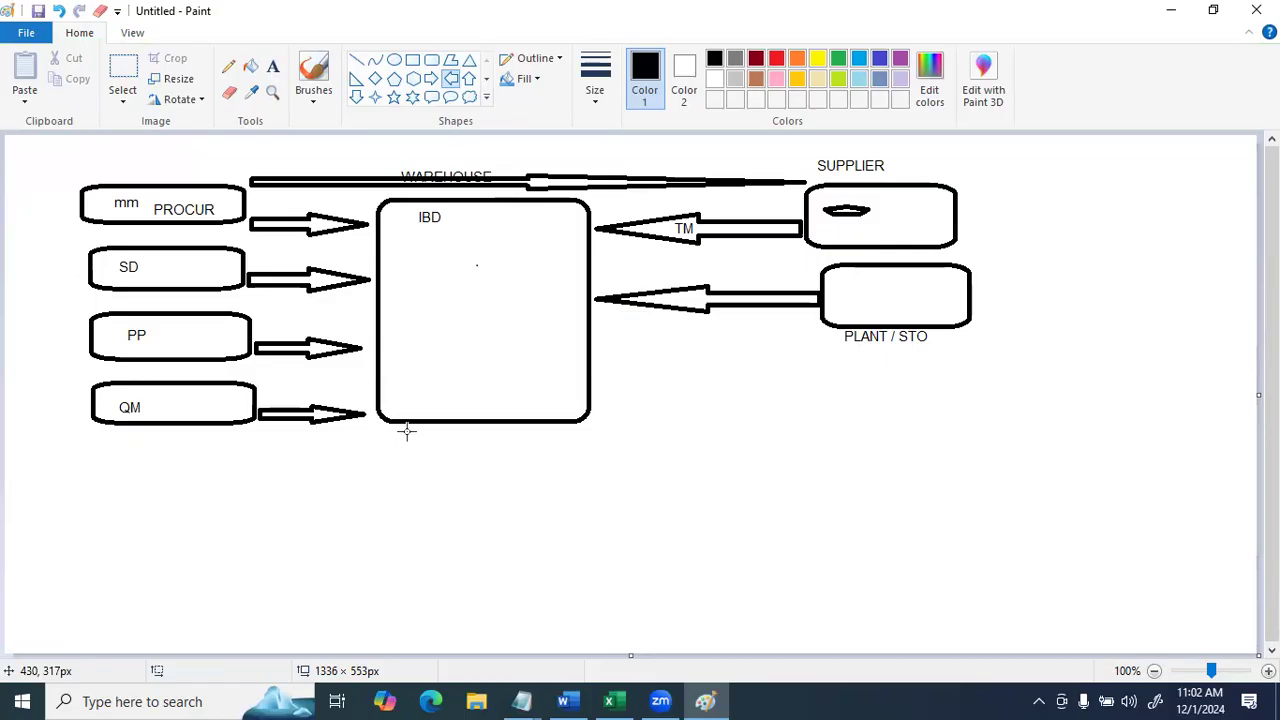
- Add the caption "WHSE / SLOC" beneath the warehouse box
click(274, 72)
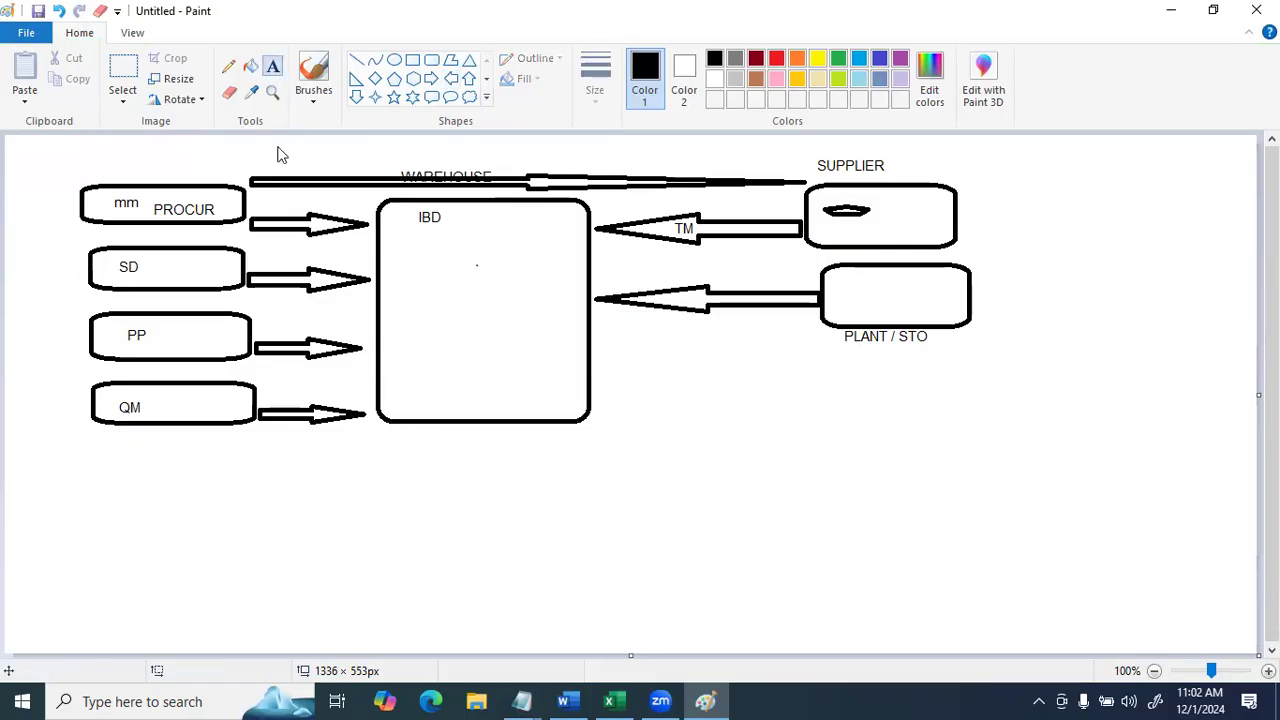
click(389, 436)
text(WHS)
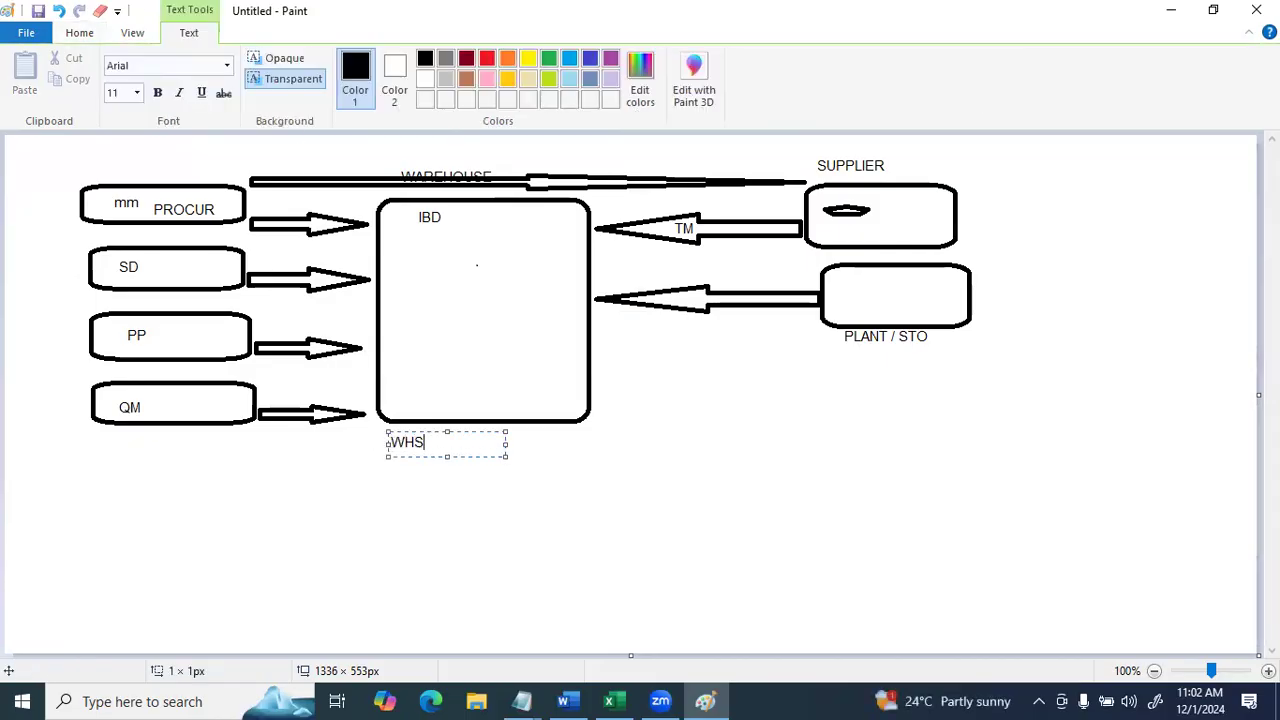
text(E / SLOC)
click(574, 466)
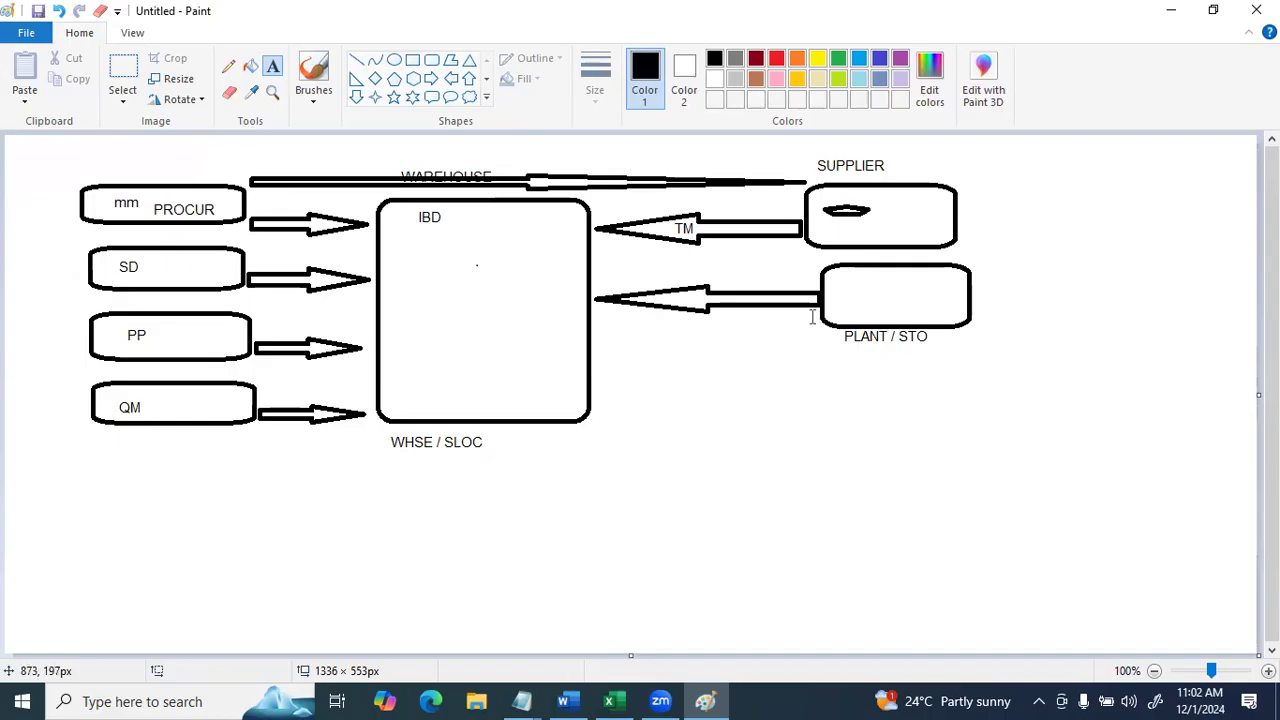
- Label the head of the arrow coming from the PLANT / STO box "TM"
click(664, 297)
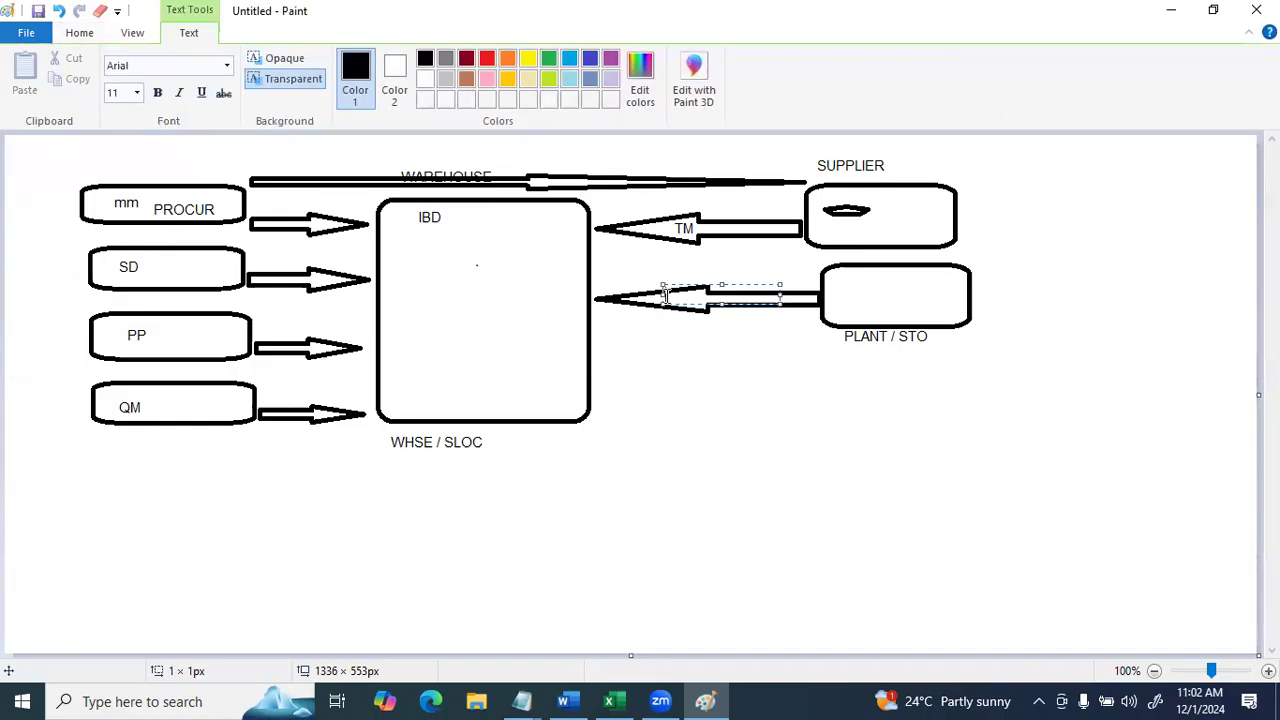
text(TM)
click(698, 378)
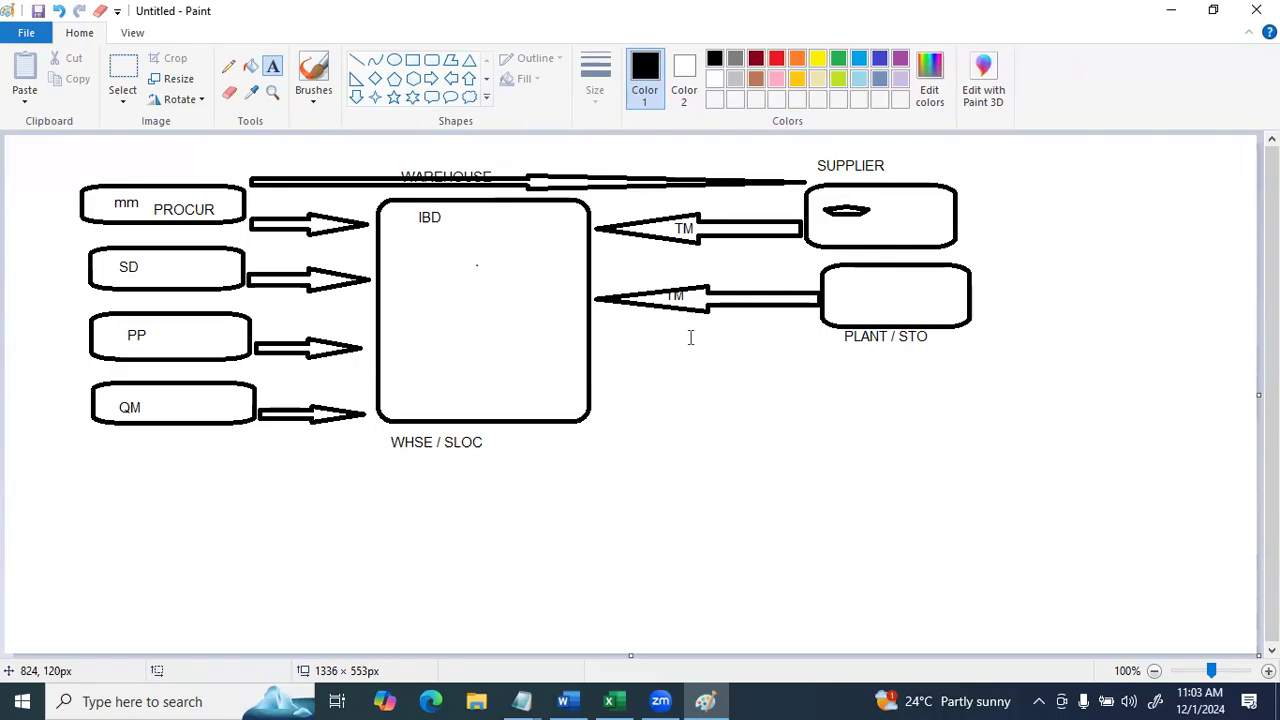
- Add the text "SO / DEL" beside the SD label inside the second module box
click(160, 275)
text(SO / DEL)
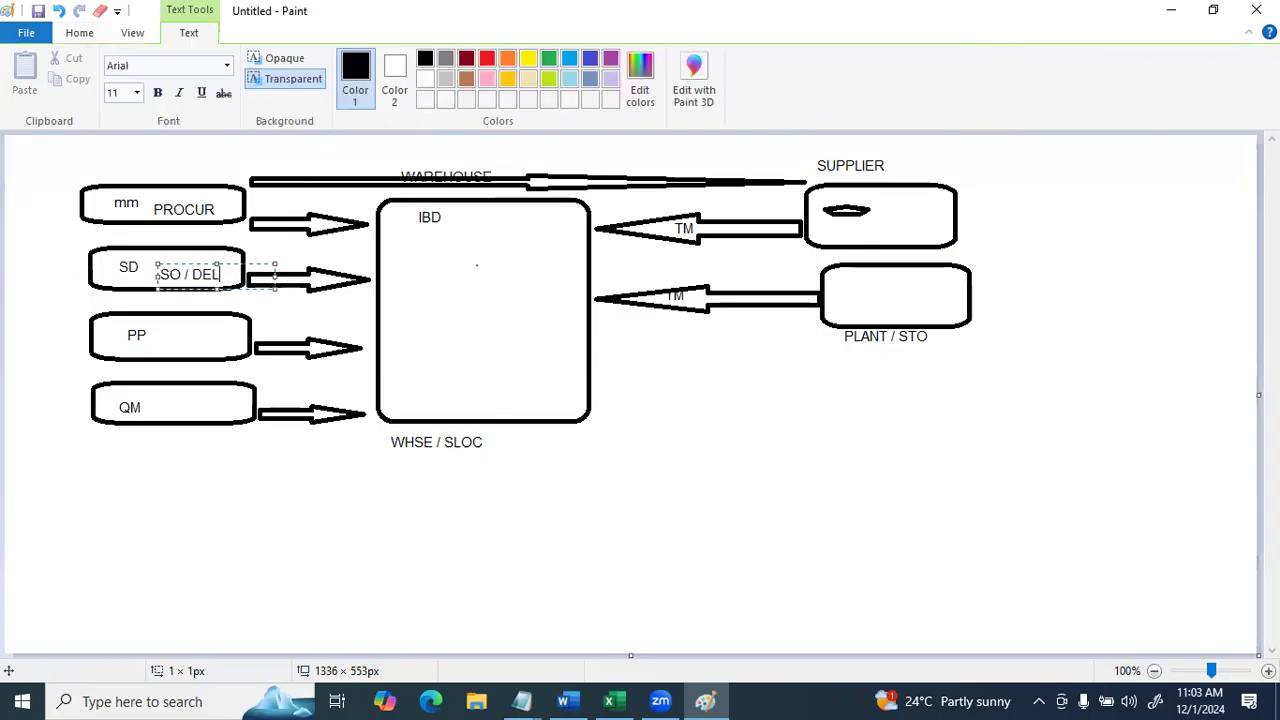
click(595, 540)
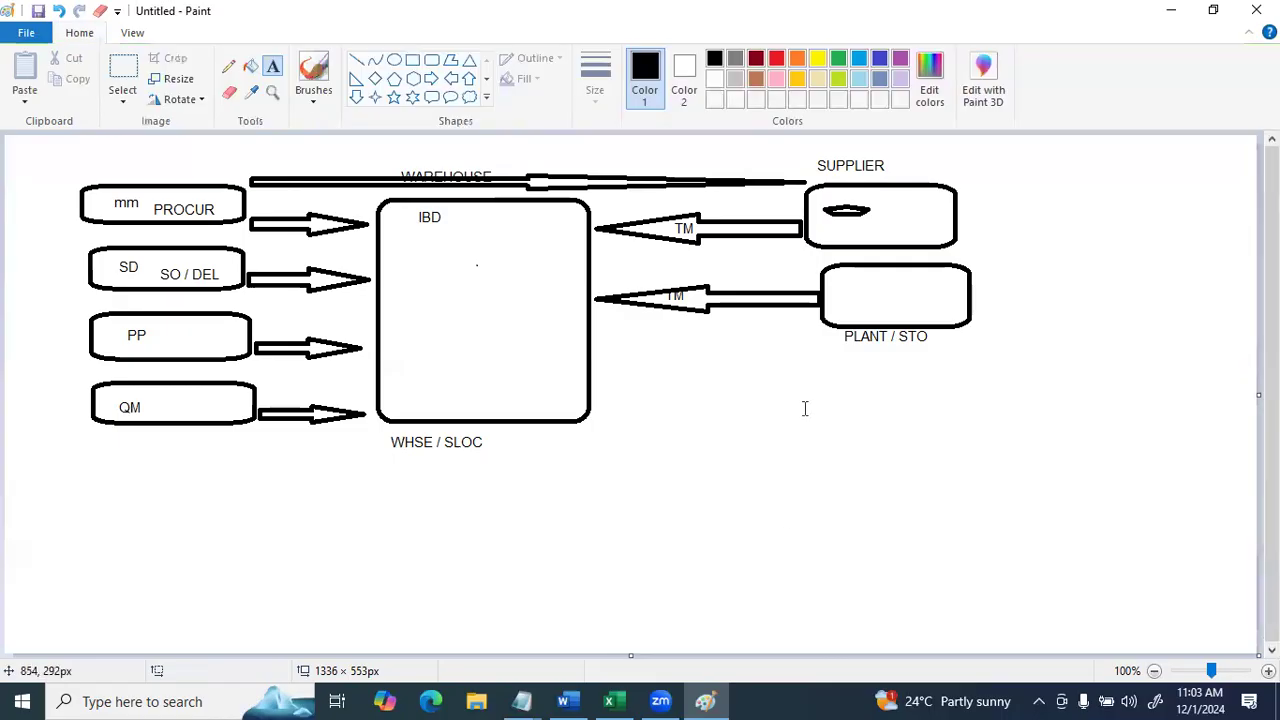
- Draw a rounded rectangle below the PLANT / STO box, leaving a gap, and caption it "CUST" underneath
click(431, 62)
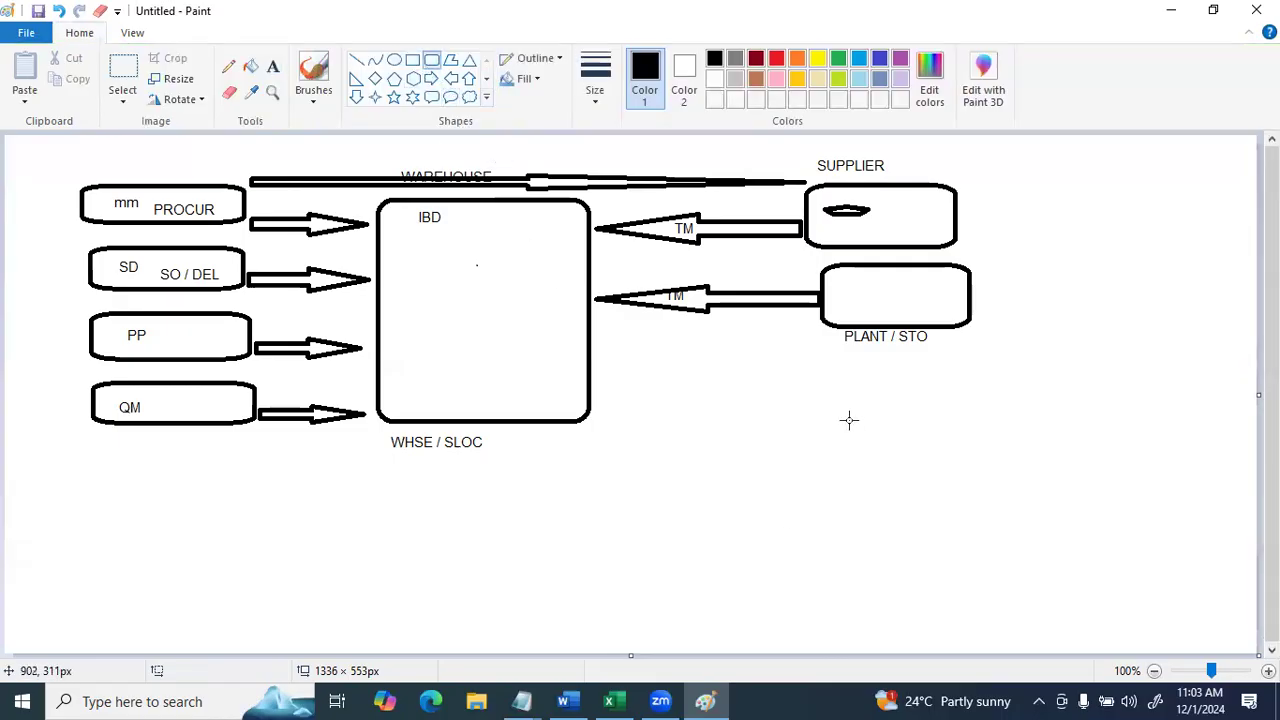
mouse_move(848, 418)
mouse_down()
mouse_move(854, 486)
mouse_move(1013, 491)
mouse_up()
click(1089, 463)
click(272, 67)
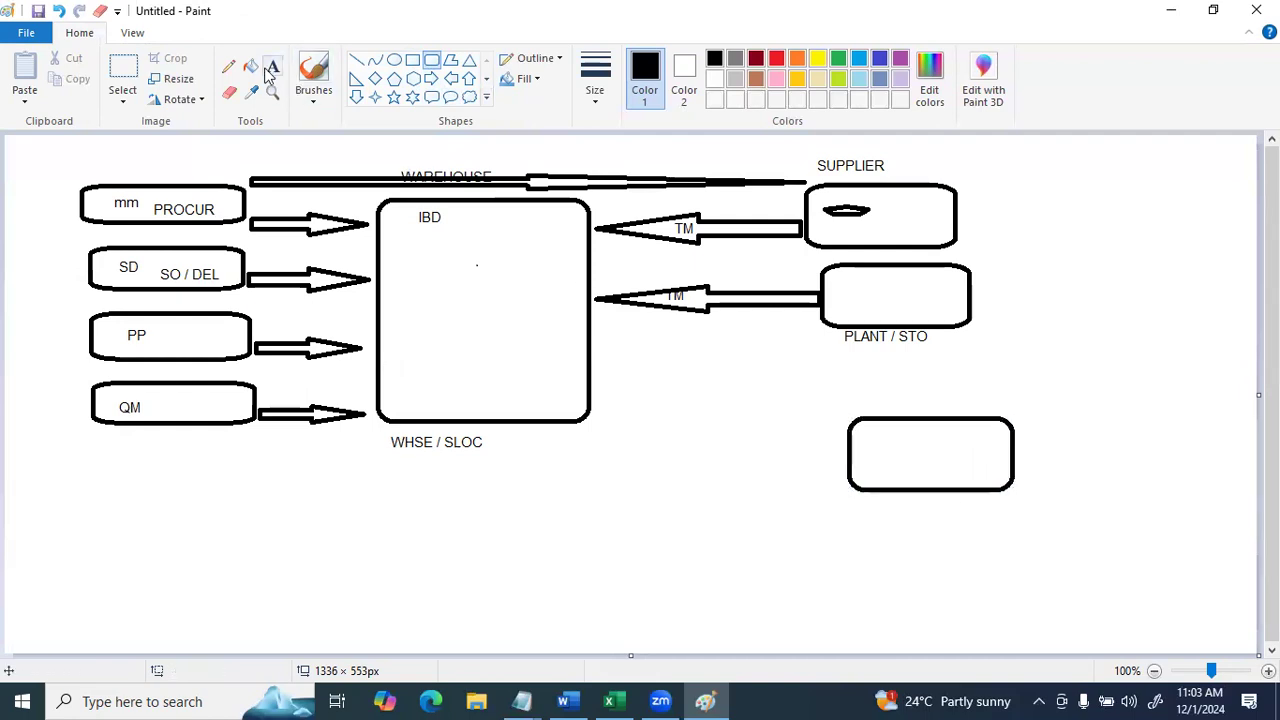
click(871, 495)
text(CUST)
click(1086, 397)
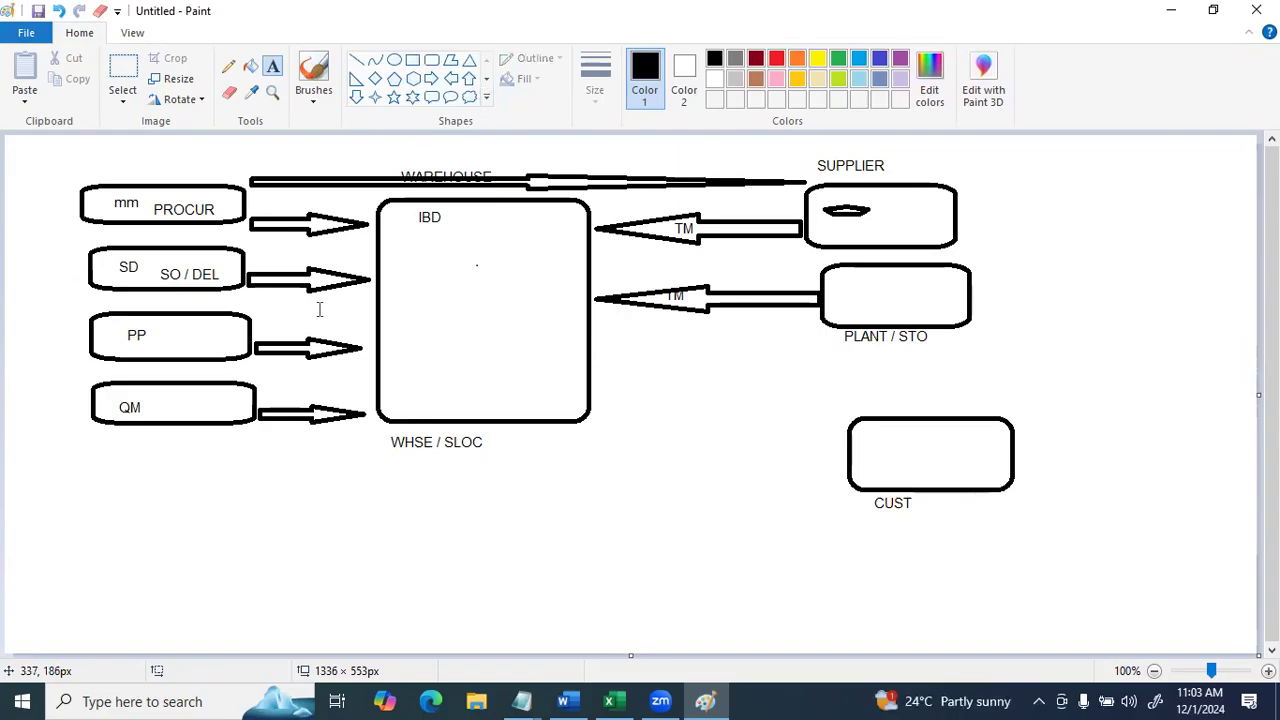
- Draw a right-pointing block arrow from the warehouse box's lower corner to the CUST box and label its head "TM"
click(431, 79)
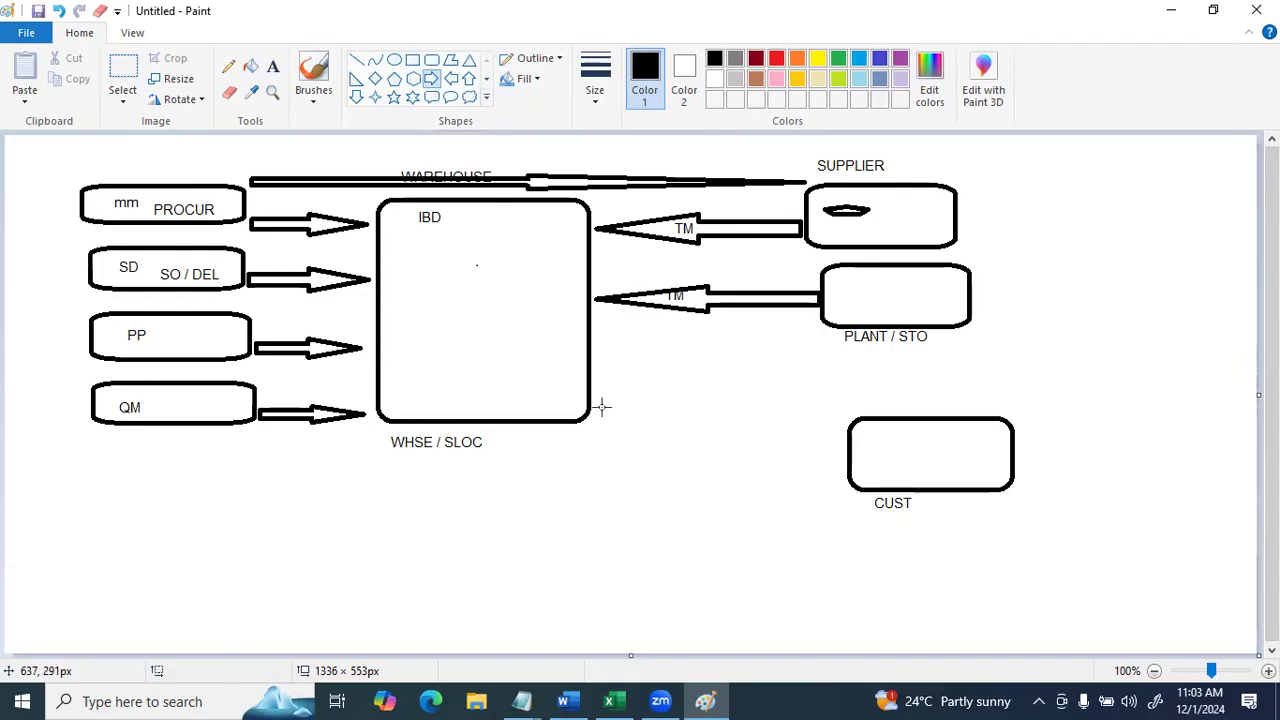
mouse_move(600, 407)
mouse_down()
mouse_move(740, 457)
mouse_move(806, 451)
mouse_move(848, 428)
mouse_up()
click(940, 375)
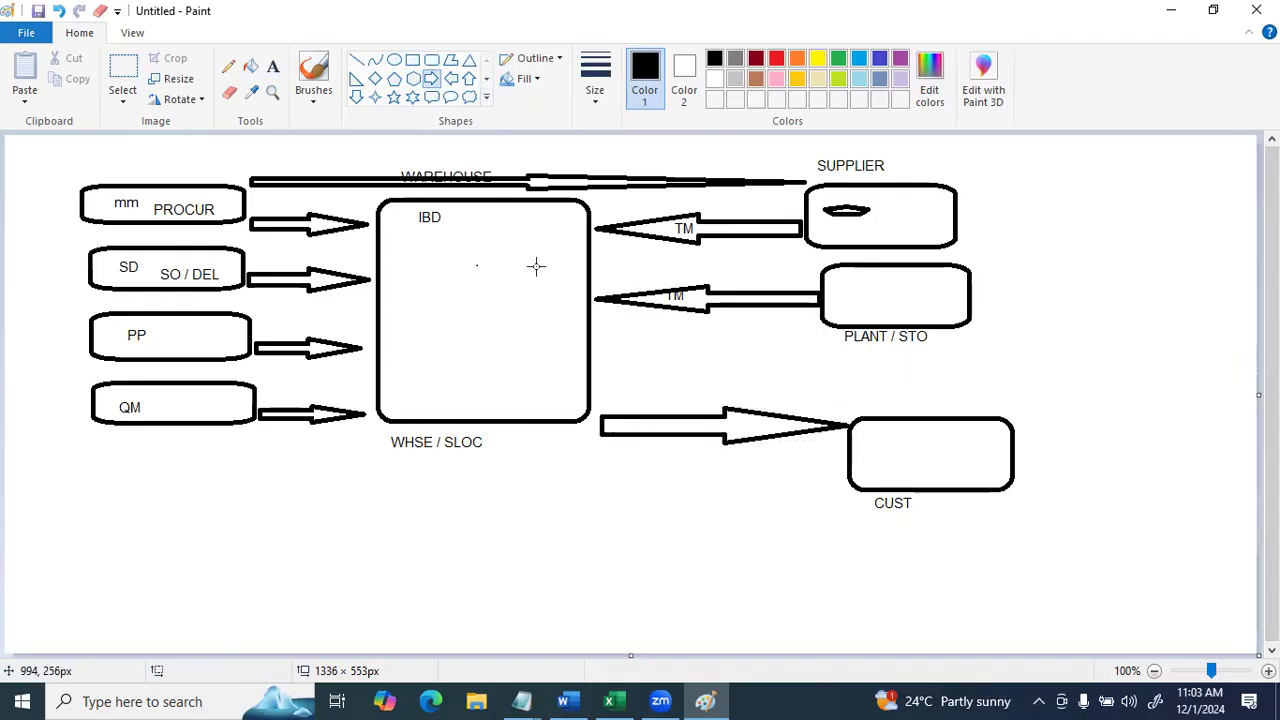
click(273, 68)
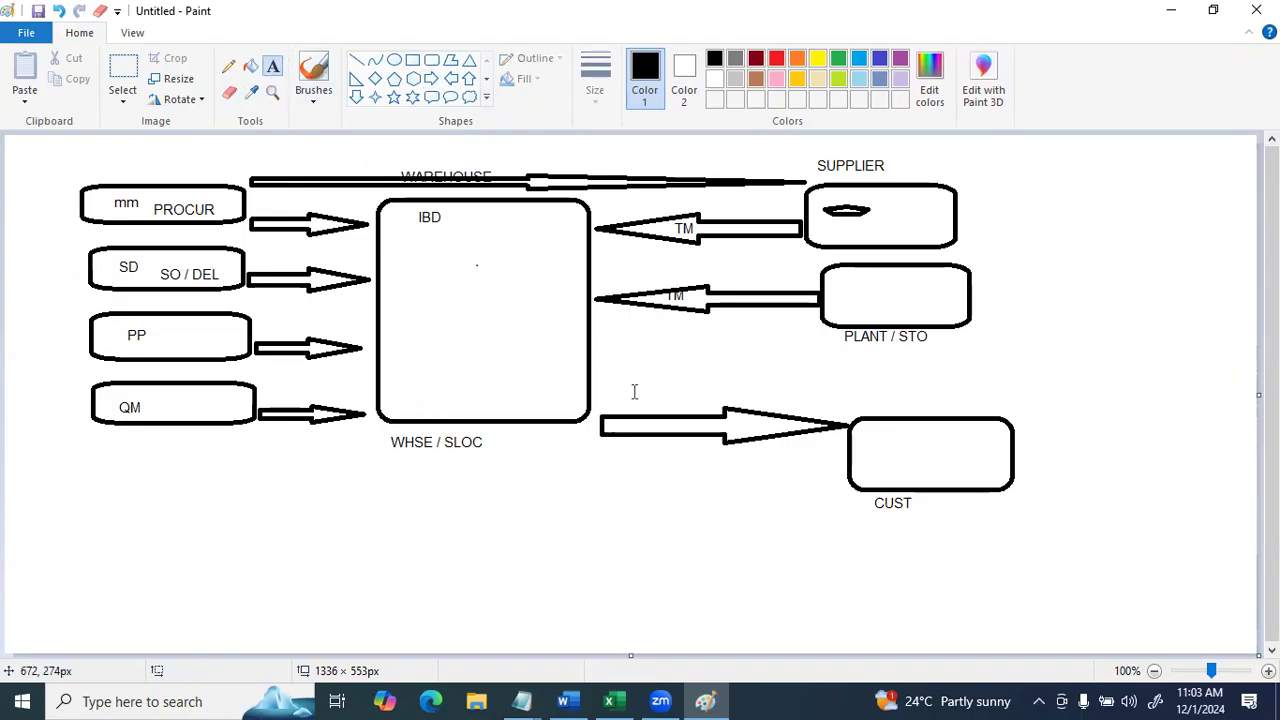
click(728, 425)
text(TM)
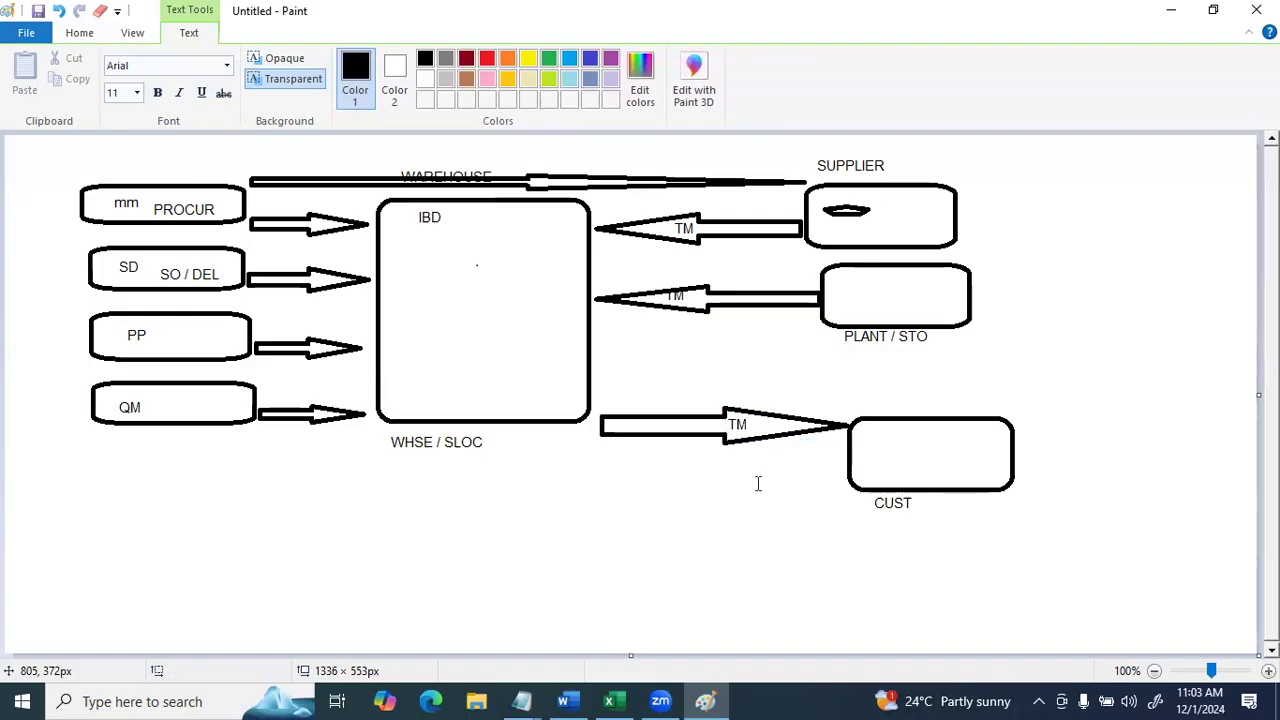
click(758, 483)
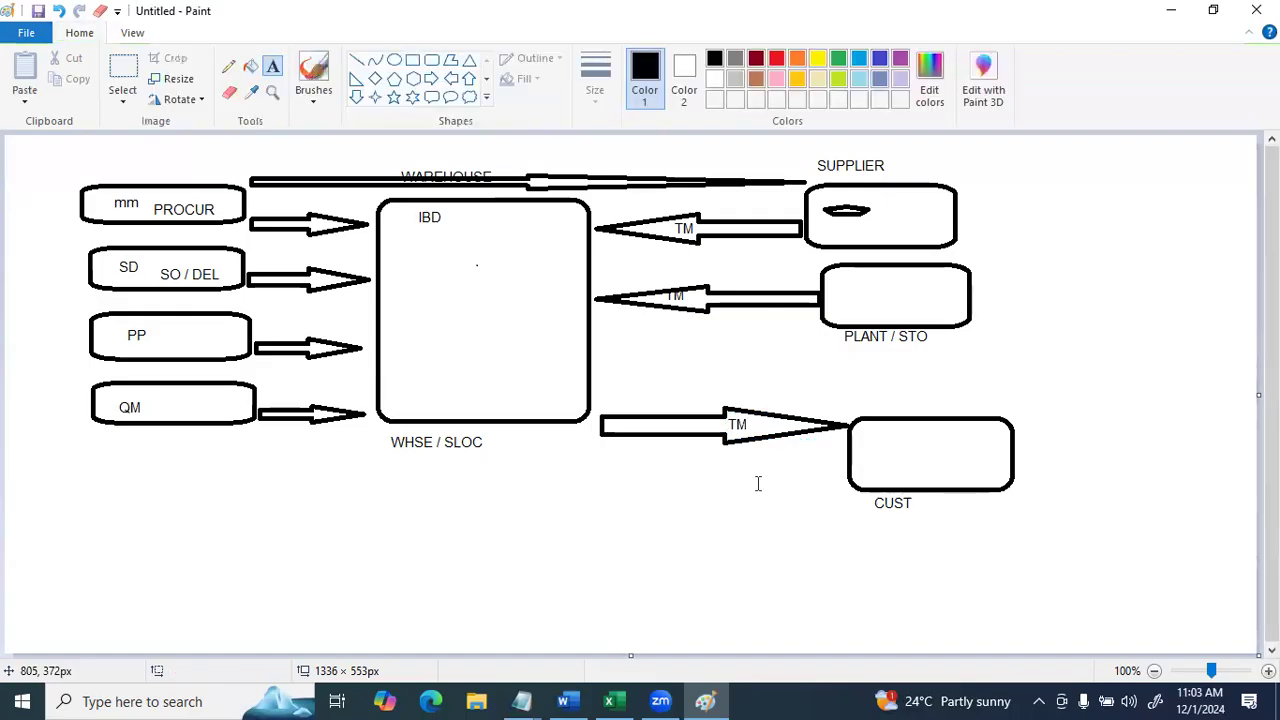